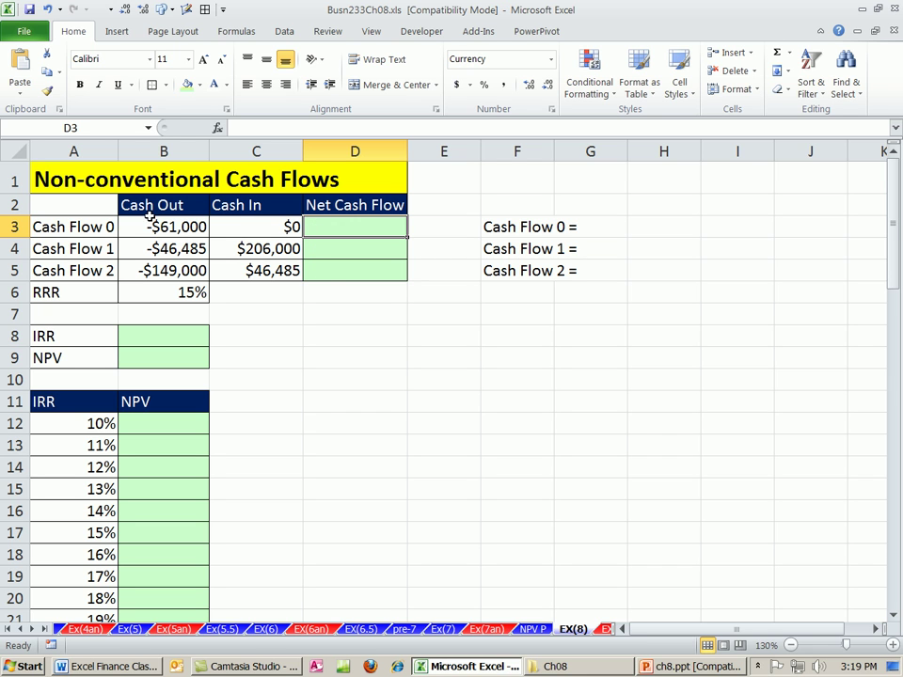
# - Calculate the net cash flow in D3 with =C3+B3 and fill the formula down through D5
pyautogui.write('=')
pyautogui.click(189, 230)
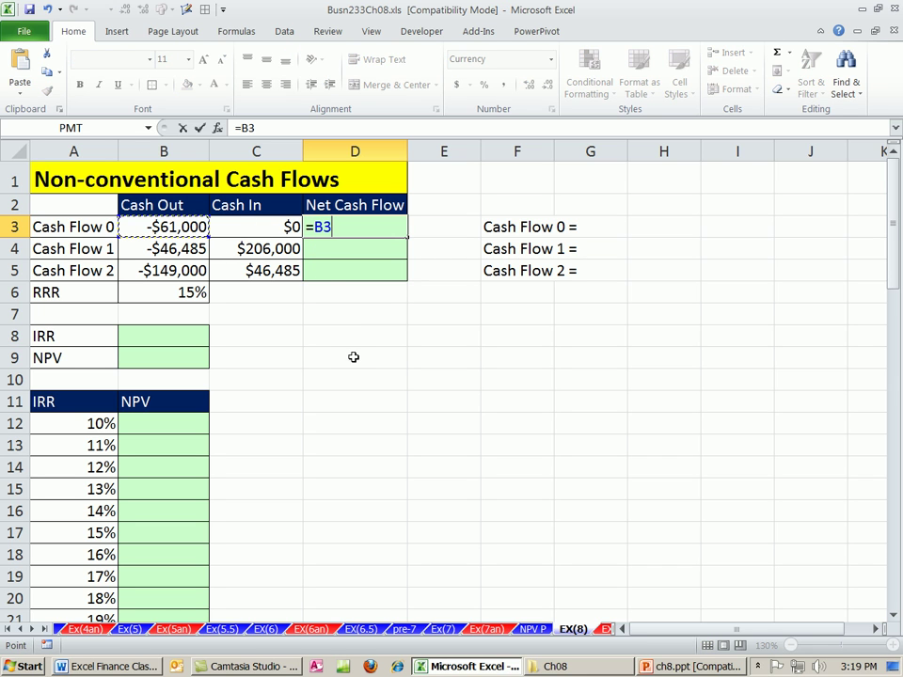
pyautogui.click(292, 227)
pyautogui.write('-')
pyautogui.press('BackSpace')
pyautogui.write('+')
pyautogui.click(159, 233)
pyautogui.hotkey('ctrl', 'Return')
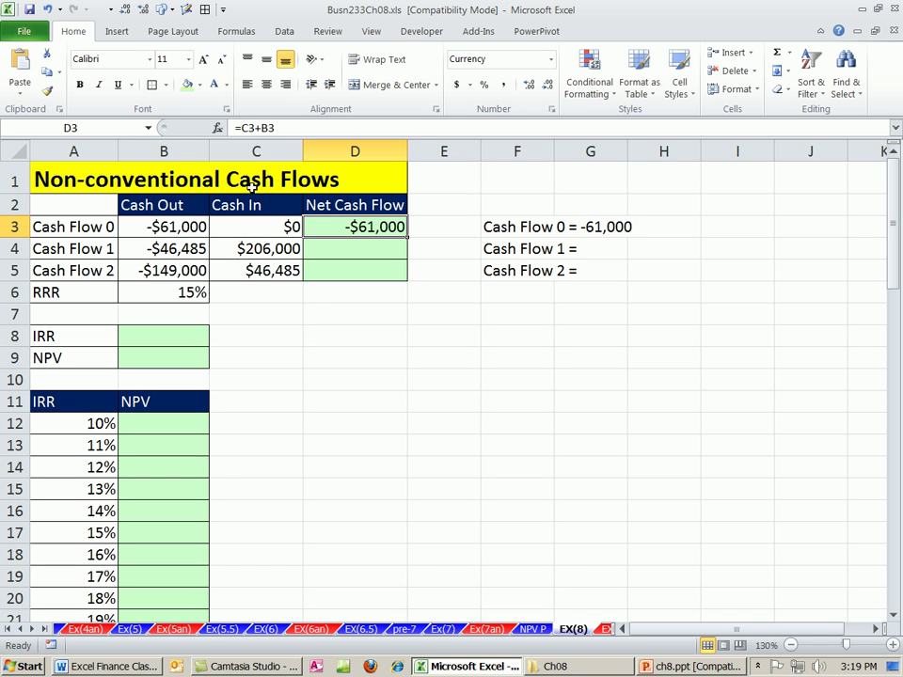
pyautogui.moveTo(408, 237); pyautogui.dragTo(410, 276)
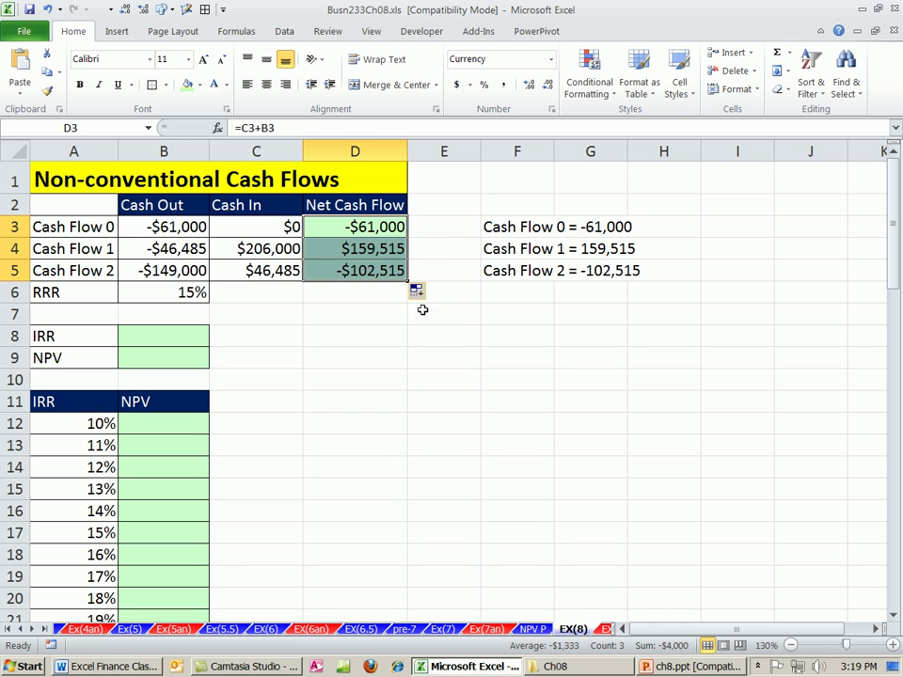
pyautogui.moveTo(369, 246); pyautogui.dragTo(370, 457)
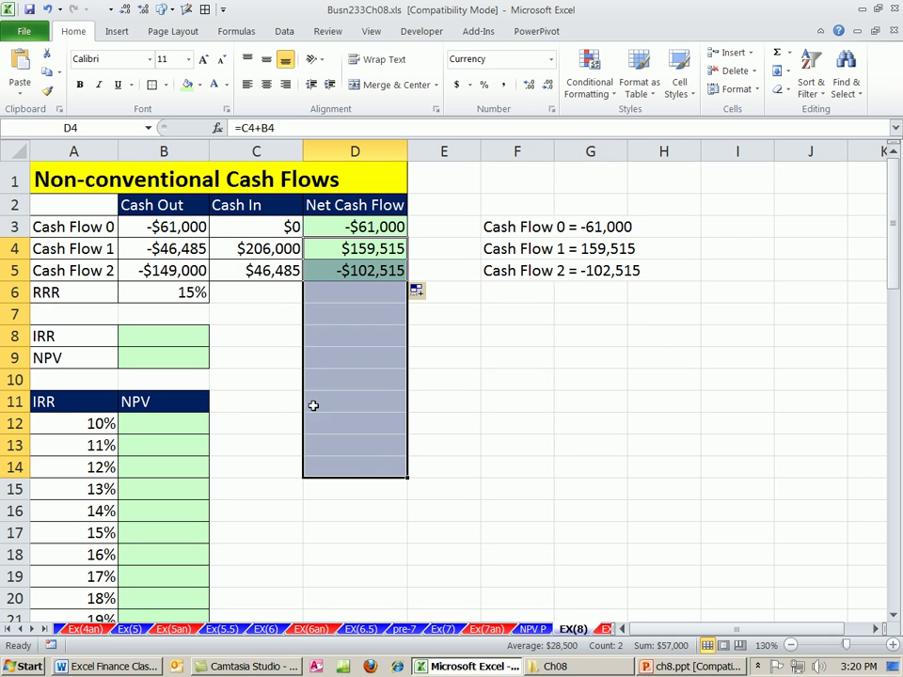
# - Calculate the internal rate of return in B8 with =IRR(D3:D5)
pyautogui.click(186, 339)
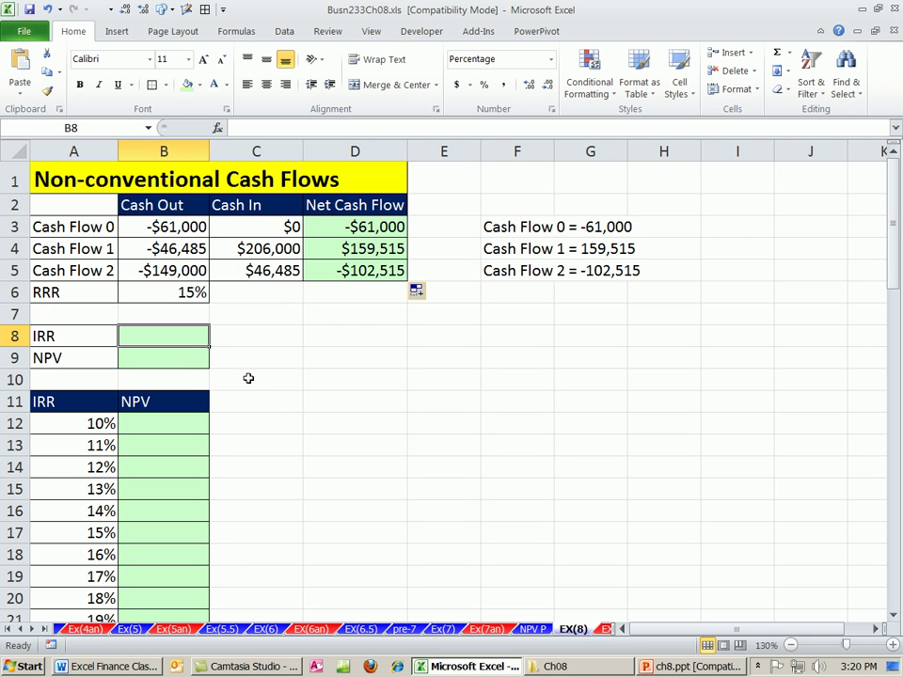
pyautogui.write('=irr')
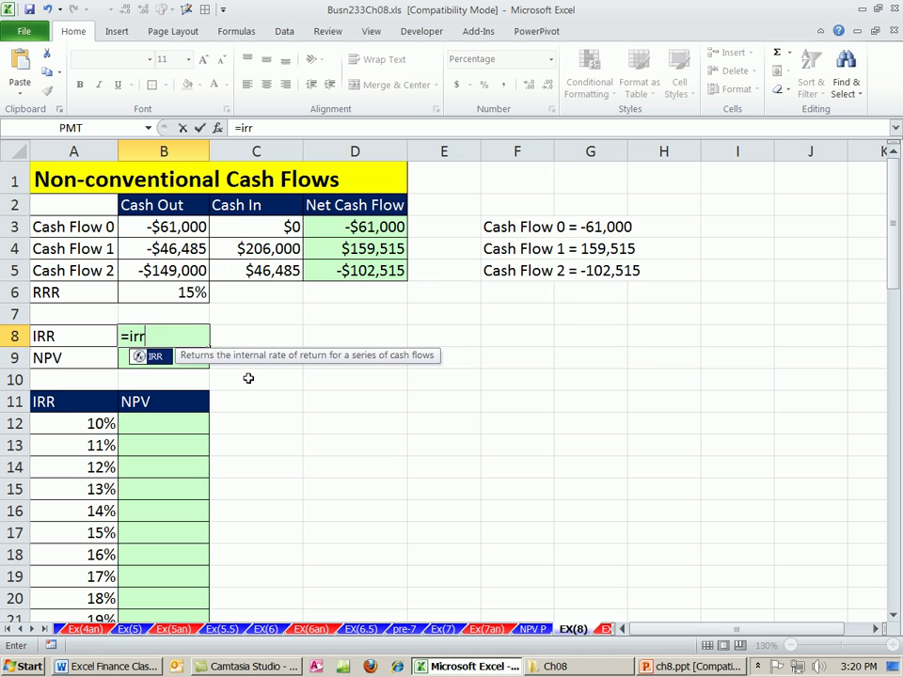
pyautogui.press('Tab')
pyautogui.moveTo(365, 227); pyautogui.dragTo(367, 270)
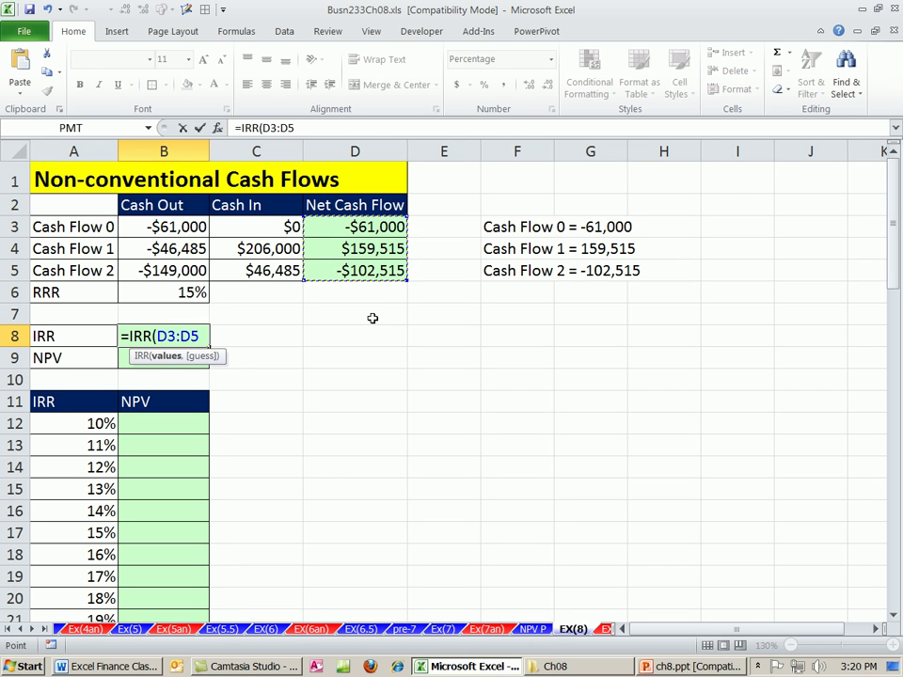
pyautogui.press('Return')
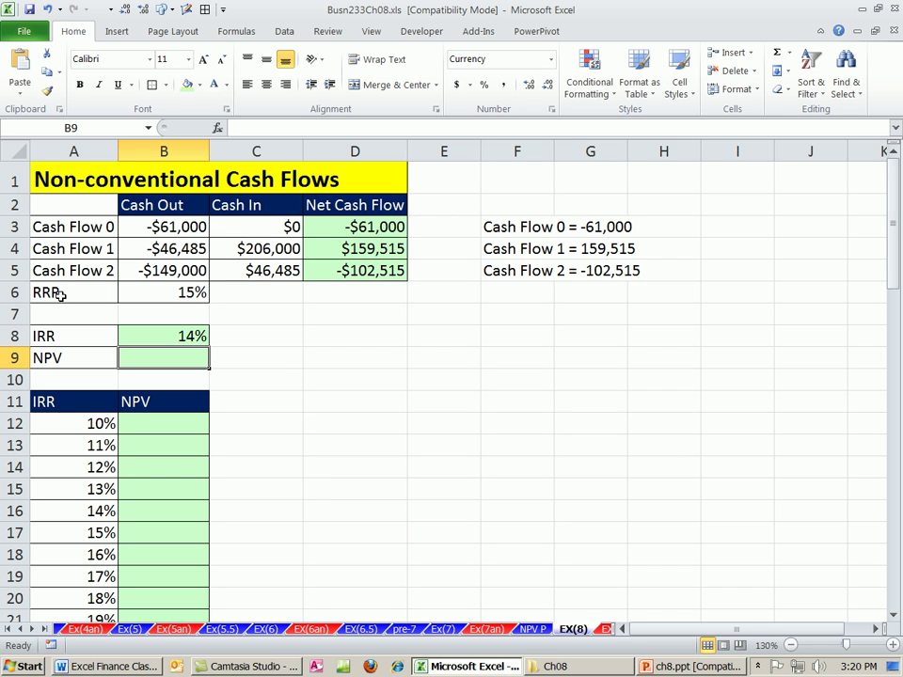
pyautogui.click(69, 339)
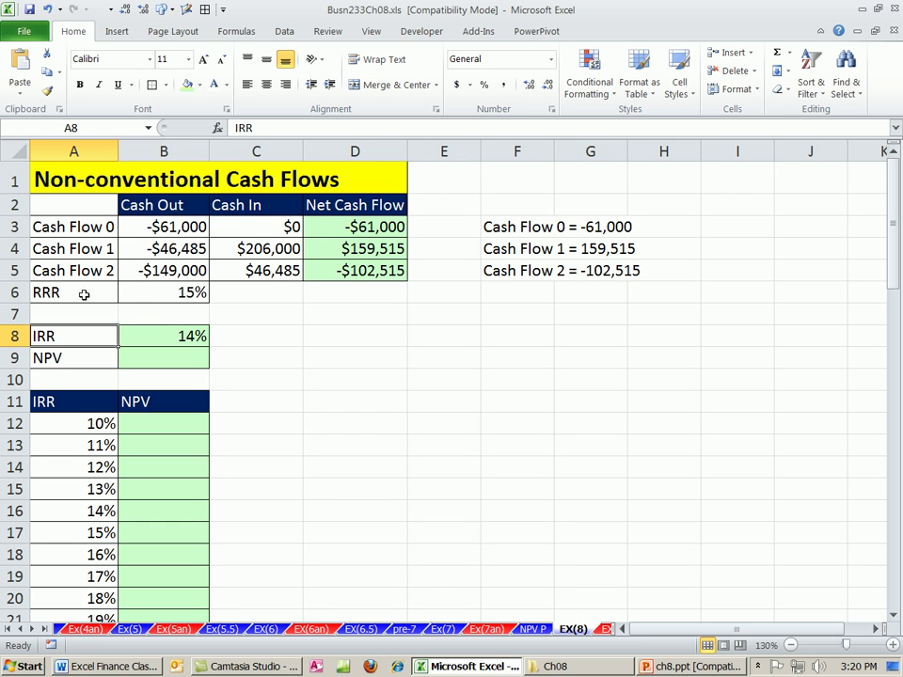
pyautogui.click(153, 293)
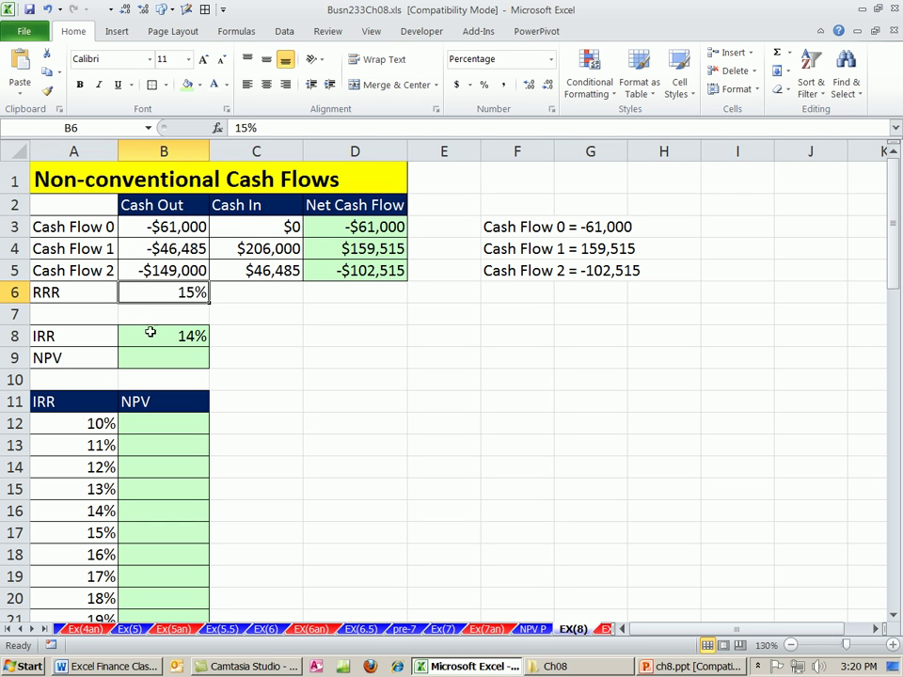
pyautogui.click(151, 335)
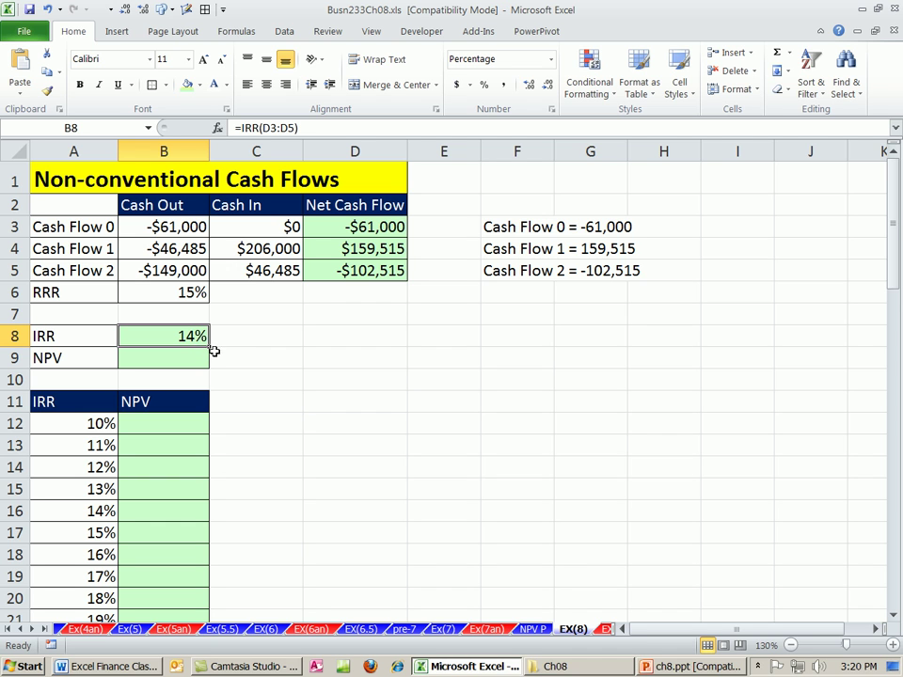
# - Calculate the net present value in B9 with =NPV(B6,D4:D5)+D3
pyautogui.click(179, 359)
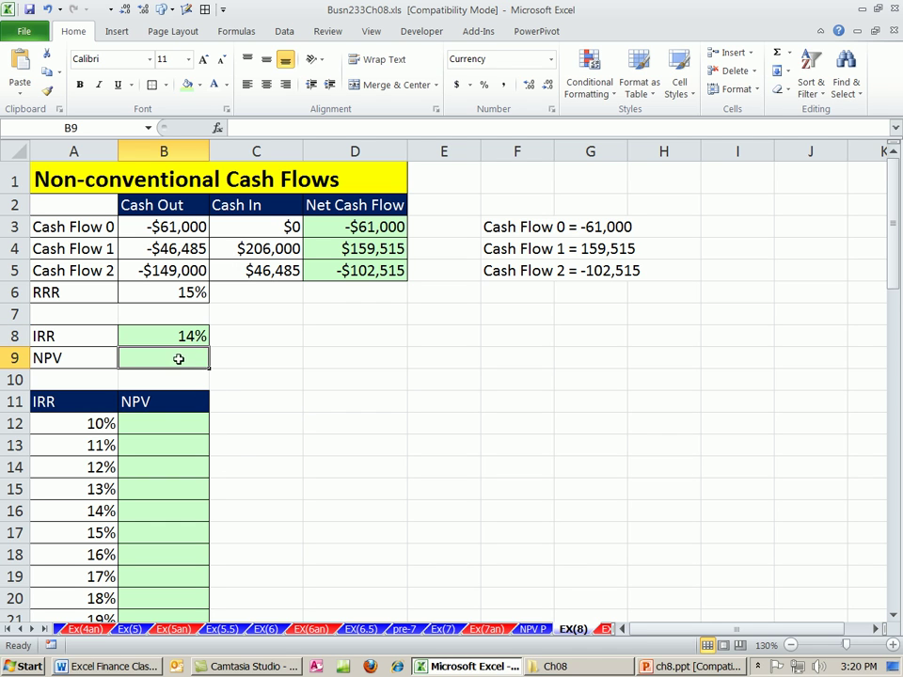
pyautogui.write('=npv')
pyautogui.press('Tab')
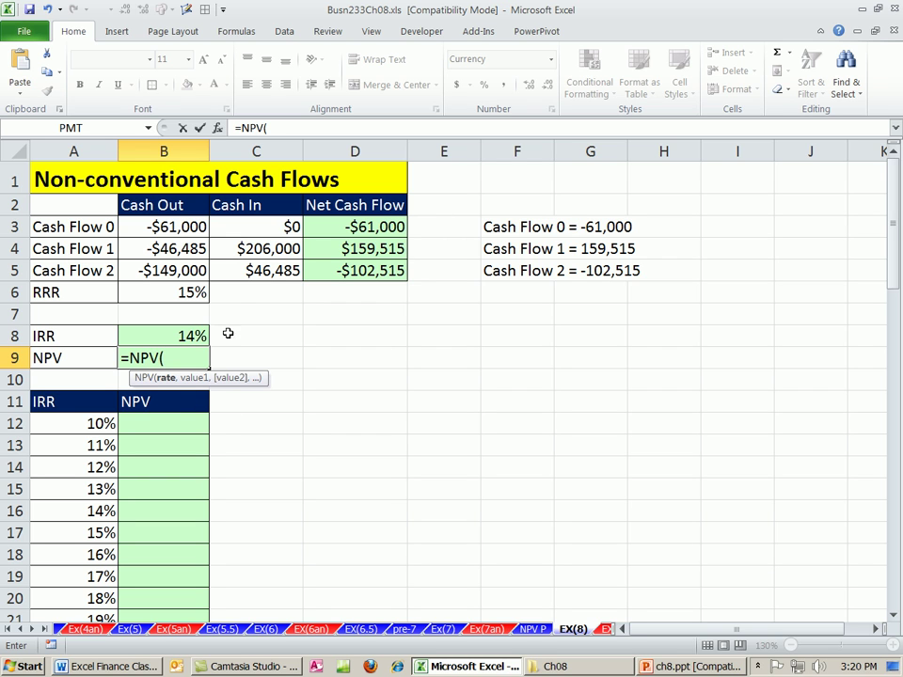
pyautogui.click(153, 289)
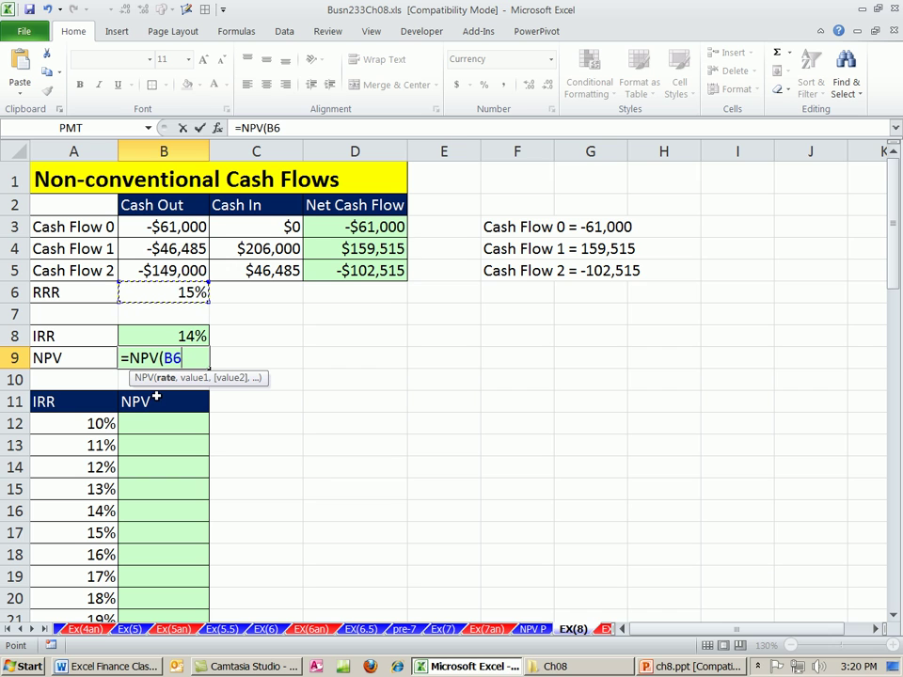
pyautogui.write(',')
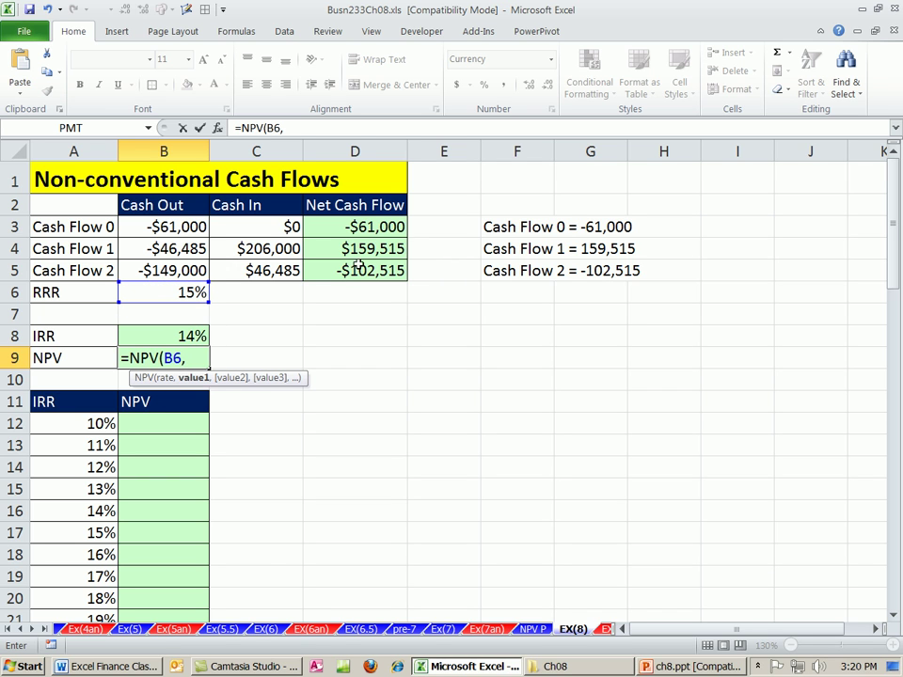
pyautogui.moveTo(348, 246); pyautogui.dragTo(358, 284)
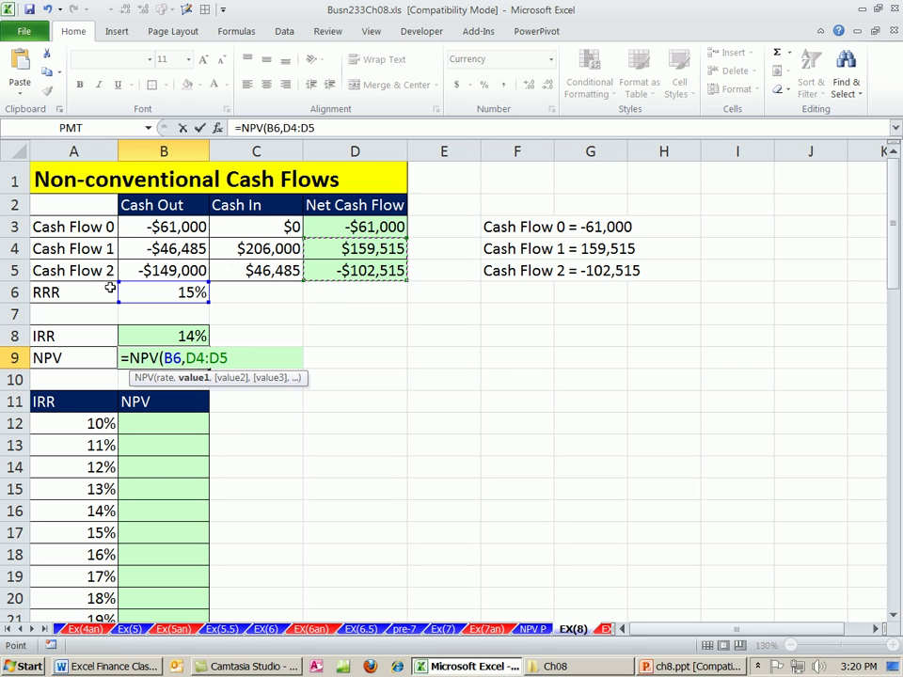
pyautogui.write(')+')
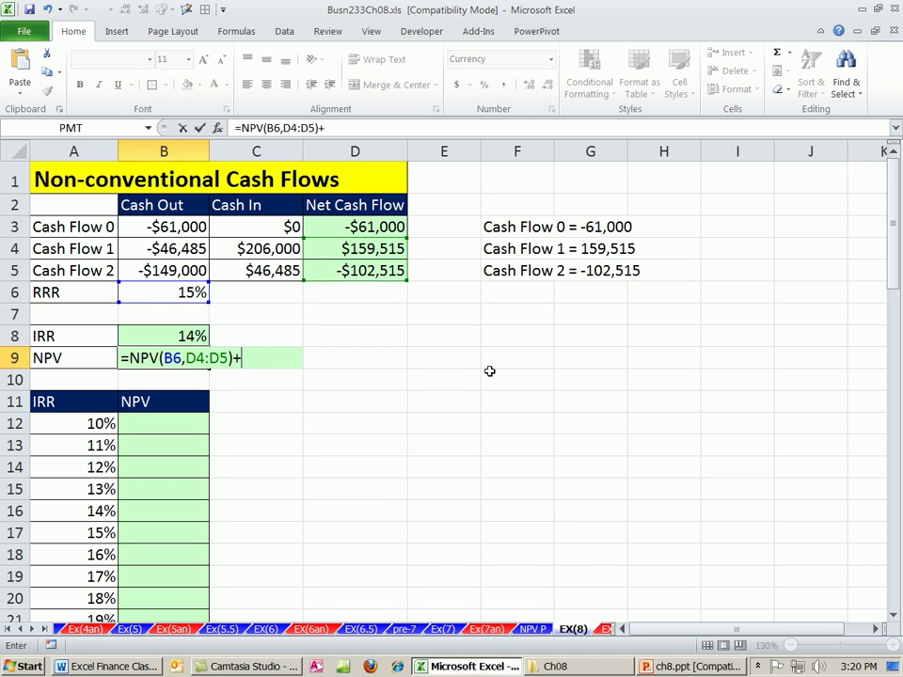
pyautogui.click(363, 227)
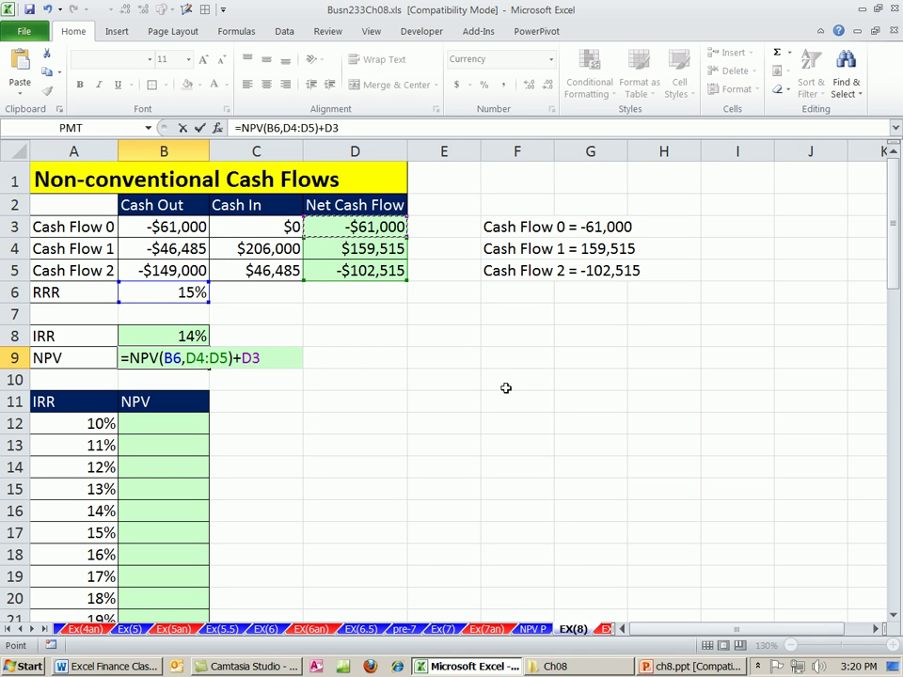
pyautogui.hotkey('ctrl', 'Return')
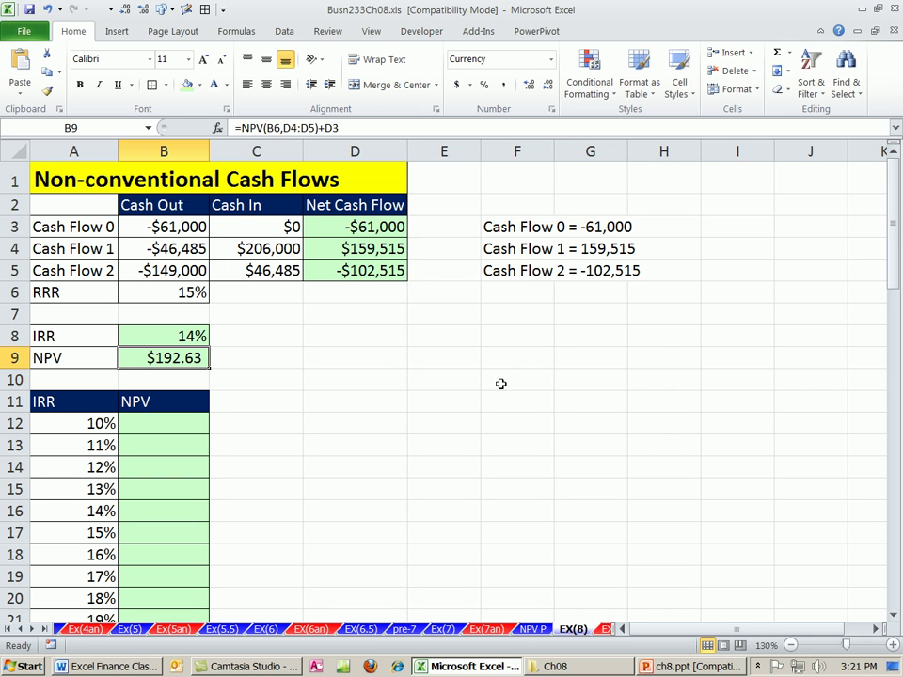
# - Examine the signs of the three net cash flows in D3:D5 one after another
pyautogui.click(282, 336)
pyautogui.moveTo(382, 232); pyautogui.dragTo(383, 267)
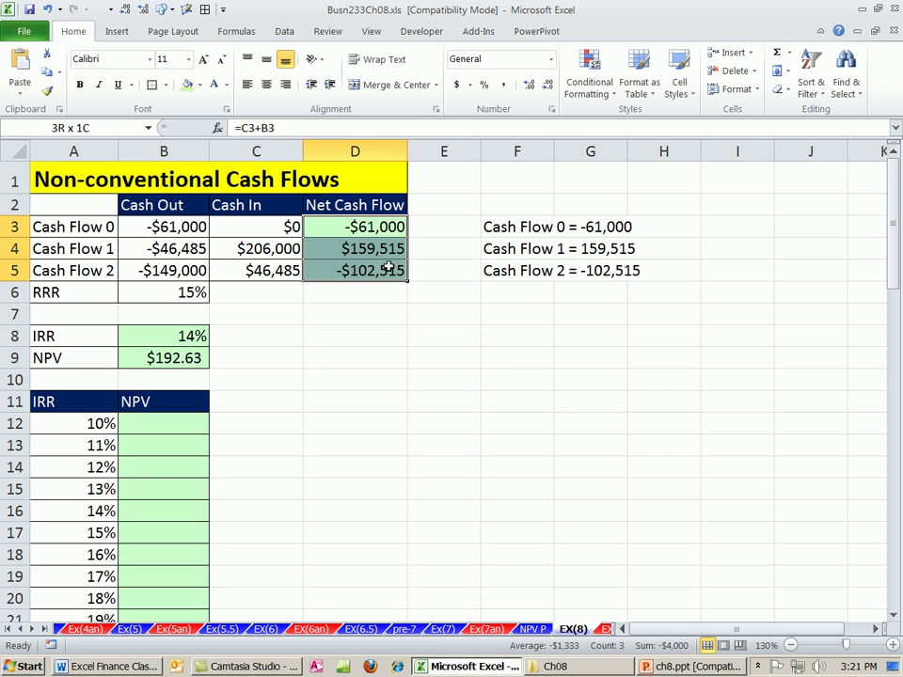
pyautogui.click(372, 227)
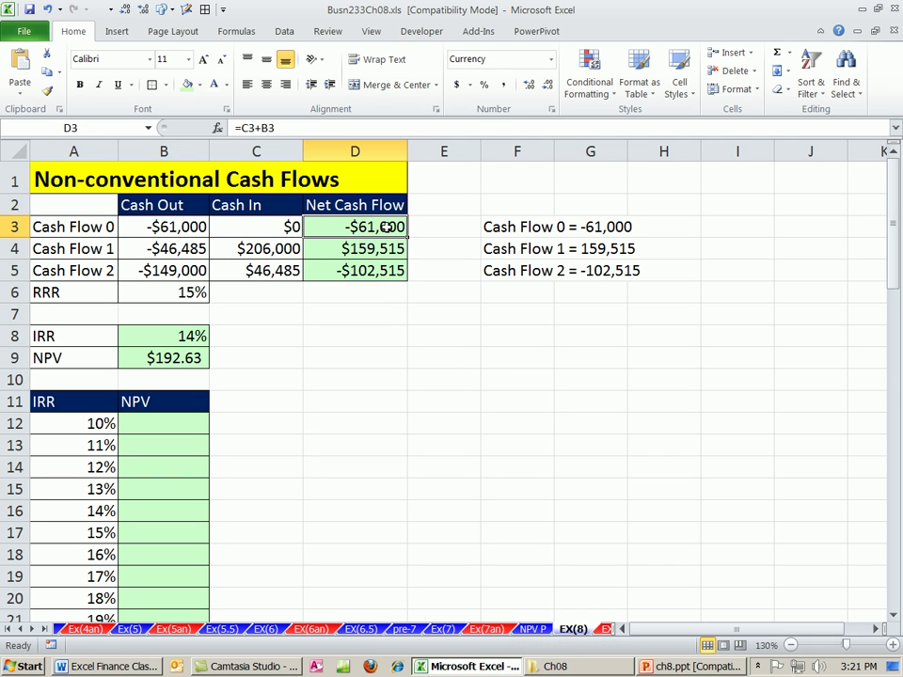
pyautogui.click(388, 250)
pyautogui.click(381, 272)
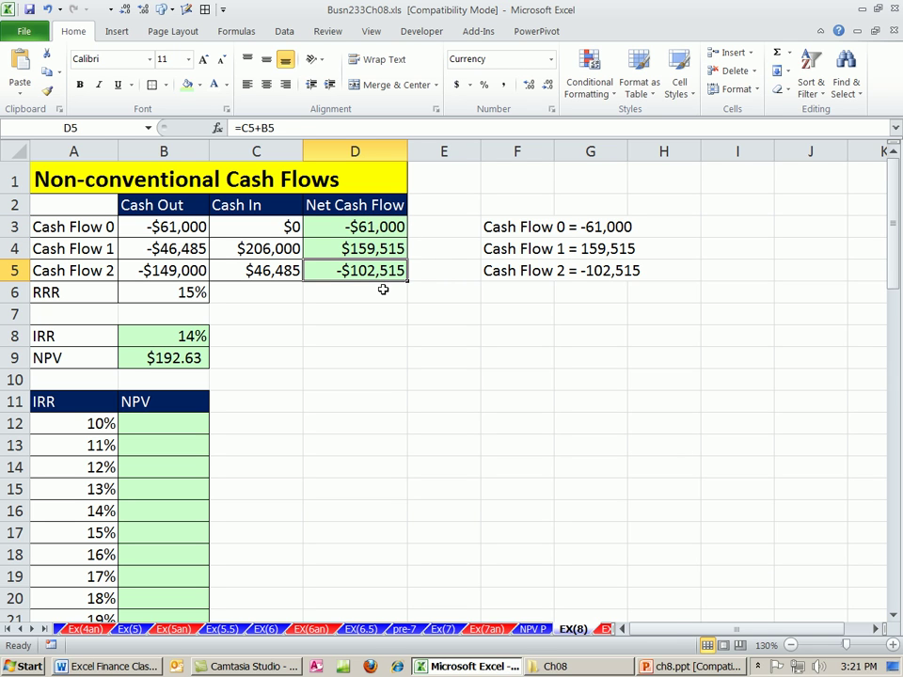
pyautogui.click(370, 226)
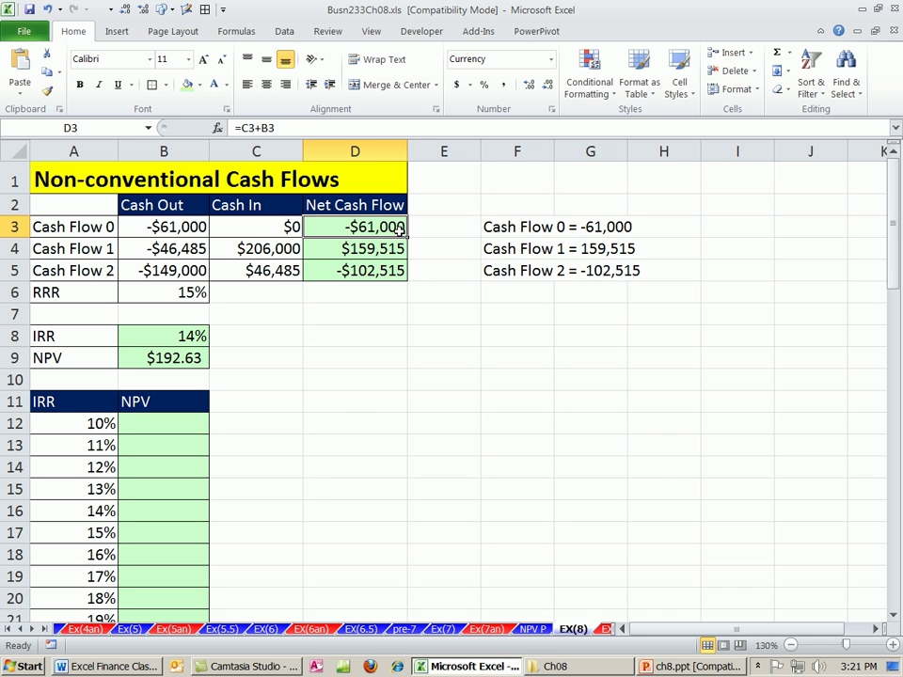
pyautogui.click(392, 252)
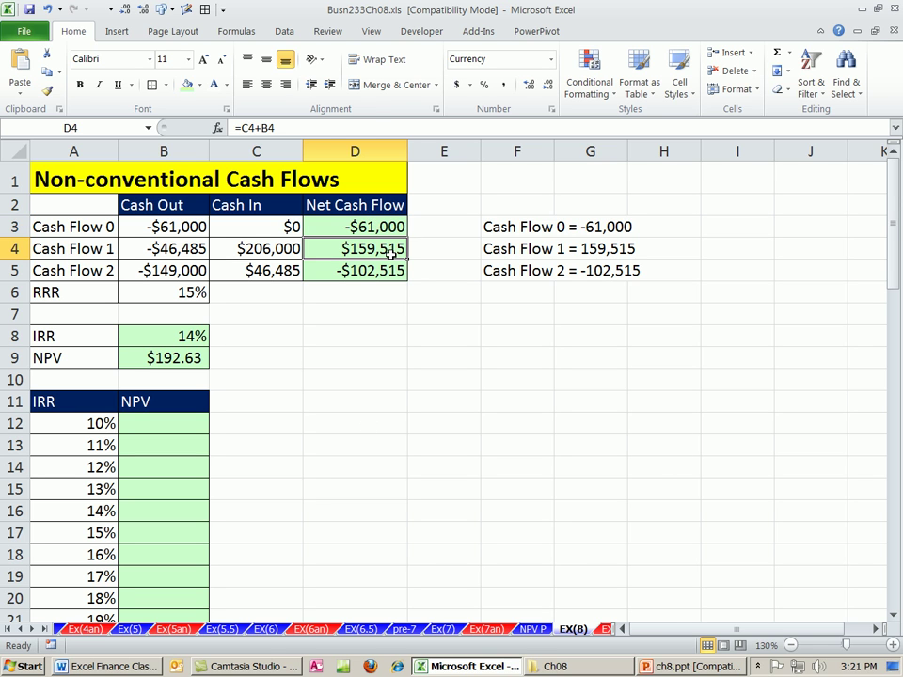
pyautogui.click(374, 270)
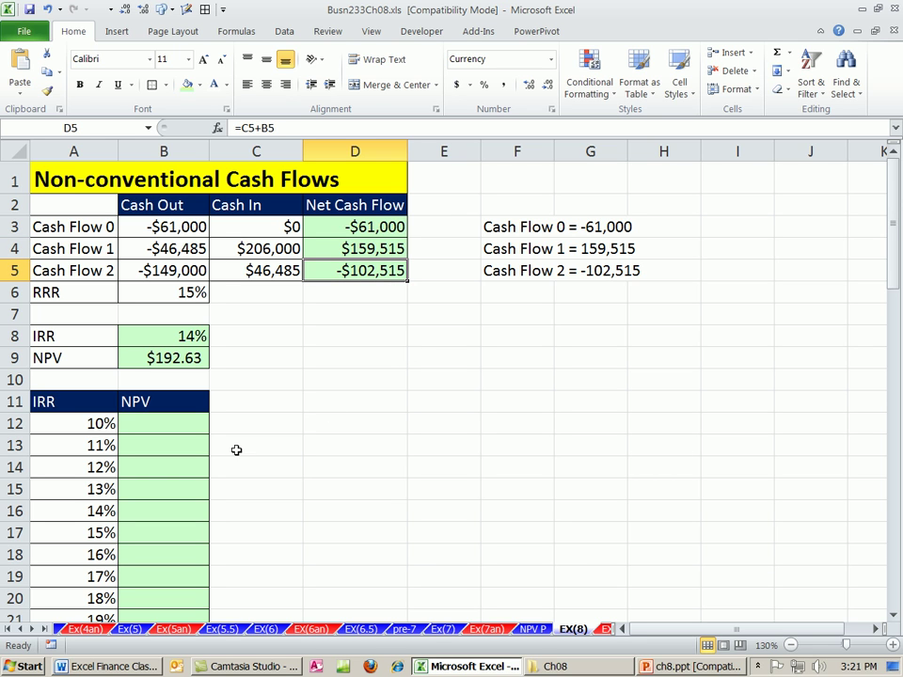
pyautogui.click(189, 428)
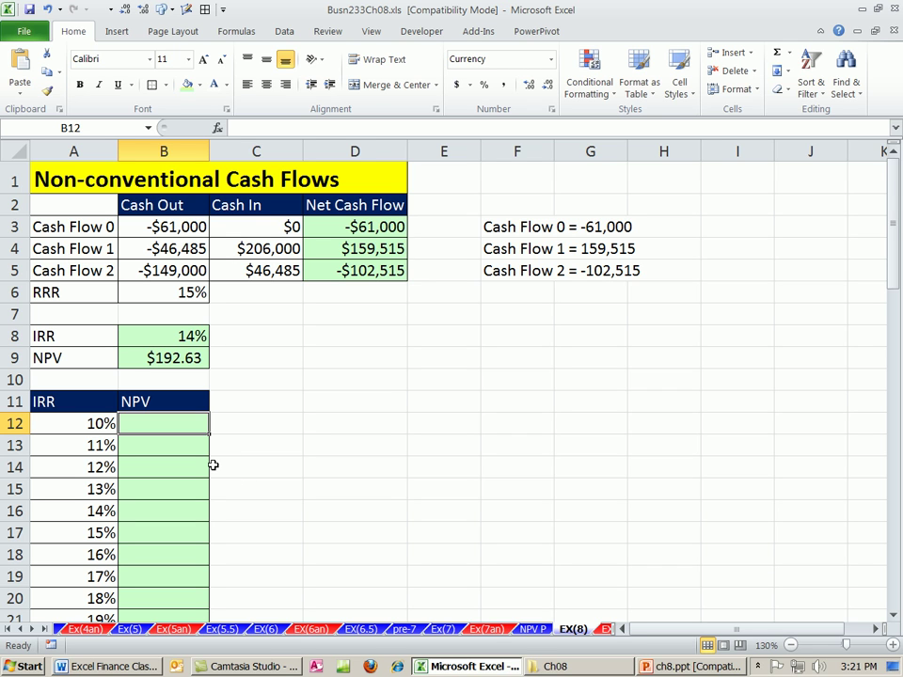
pyautogui.write('=')
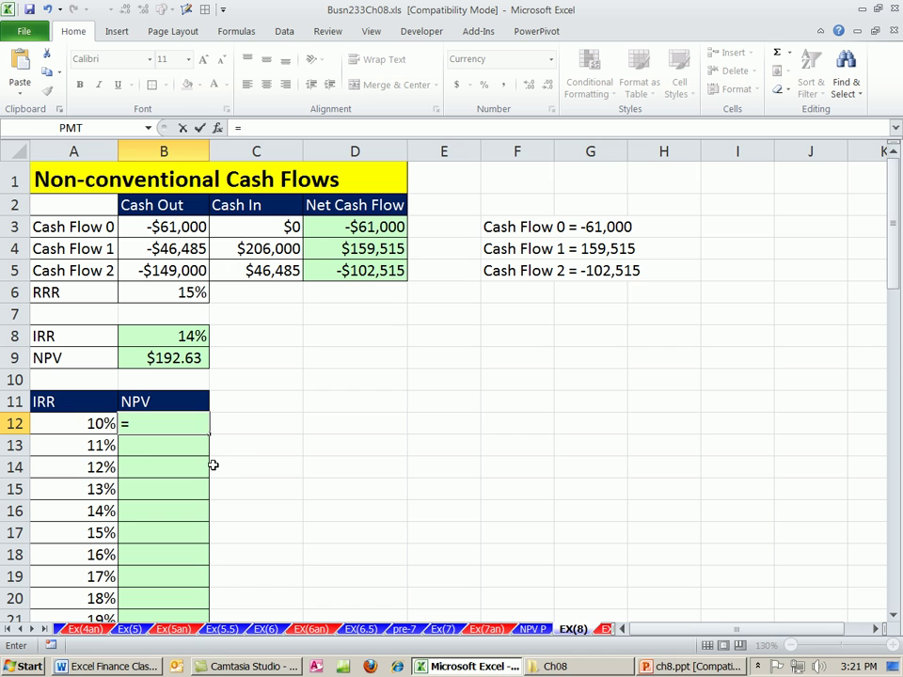
pyautogui.write('npv')
pyautogui.press('Tab')
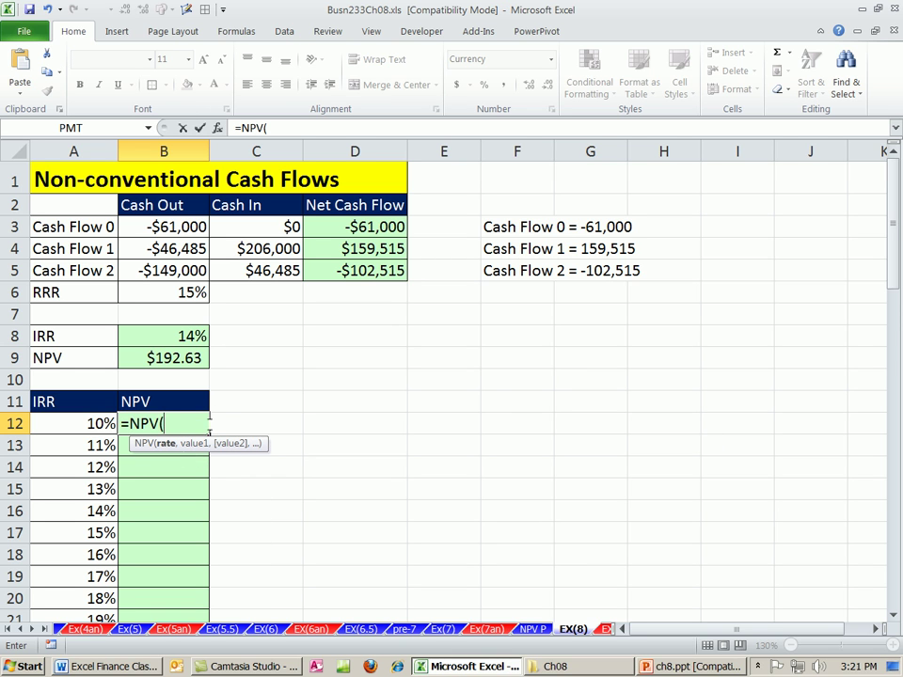
pyautogui.click(70, 425)
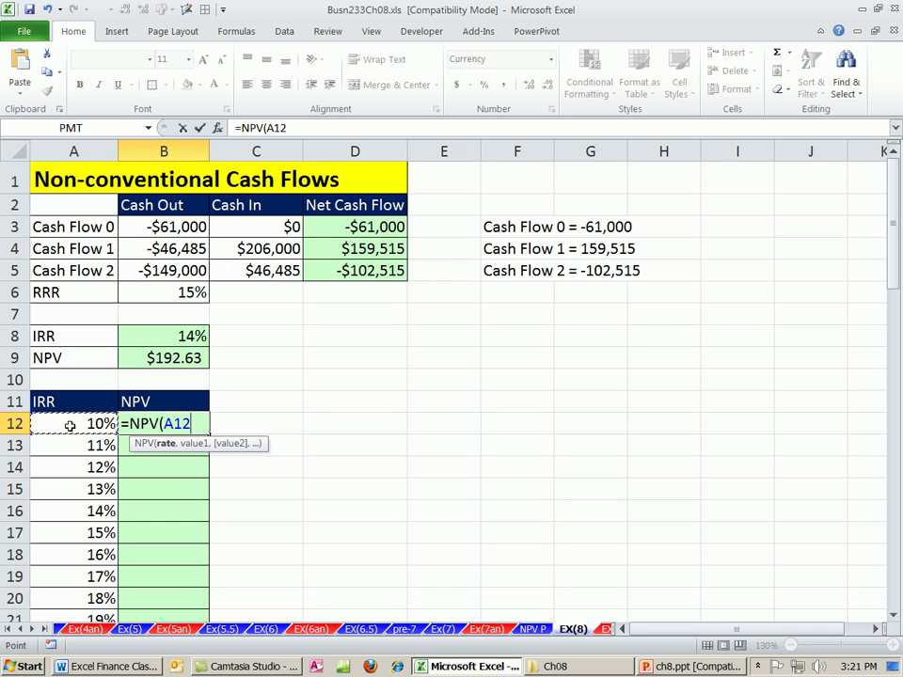
pyautogui.press('Escape')
# - Change the rate column's heading in A11 to RRR
pyautogui.click(80, 402)
pyautogui.write('RRR')
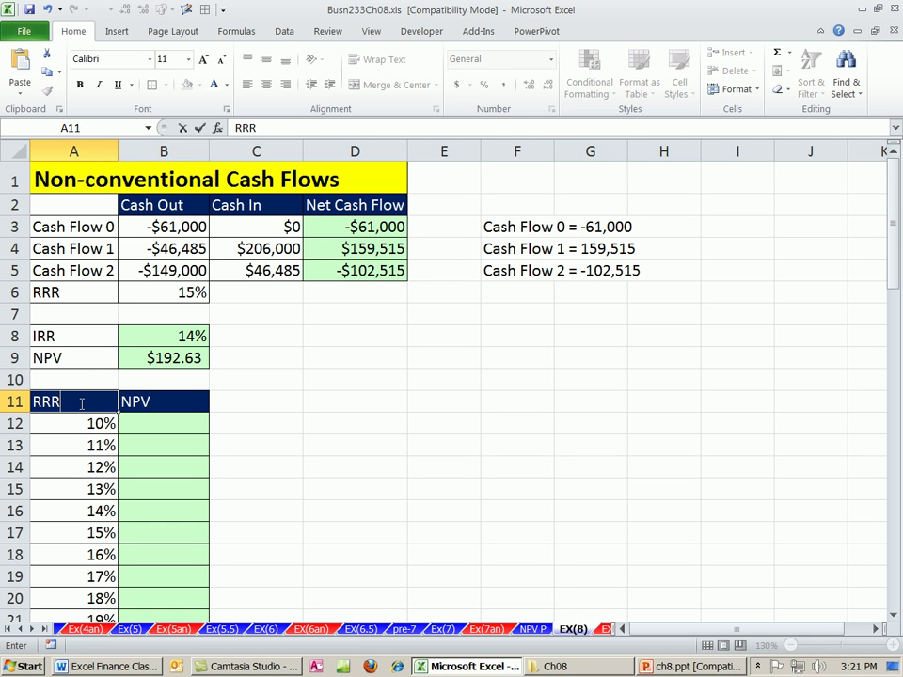
pyautogui.hotkey('ctrl', 'Return')
# - Calculate the NPV for the 10% rate in B12 with =NPV(A12,$D$4:$D$5)+$D$3
pyautogui.click(163, 423)
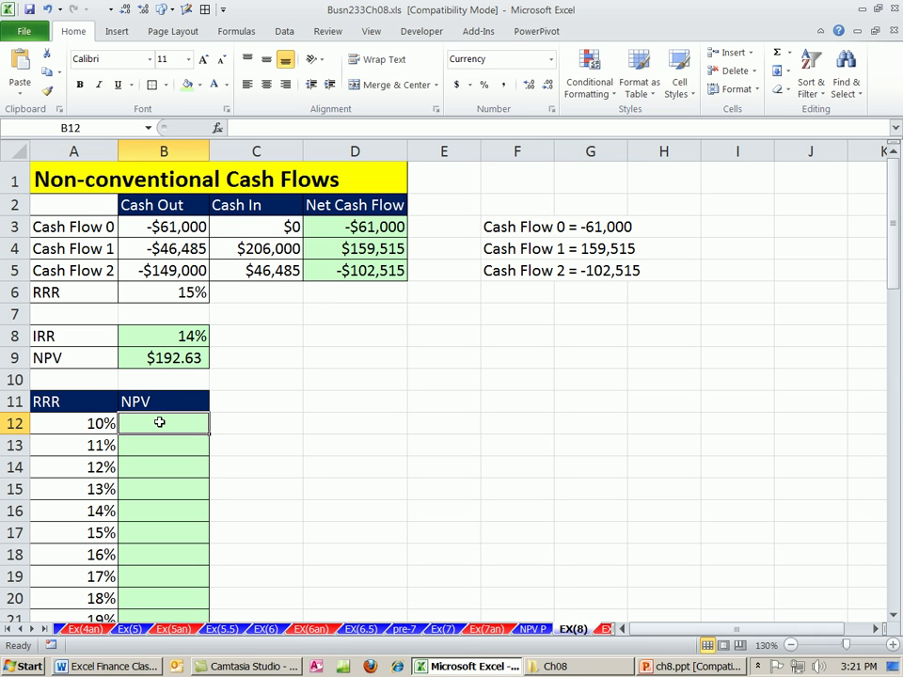
pyautogui.write('=npv')
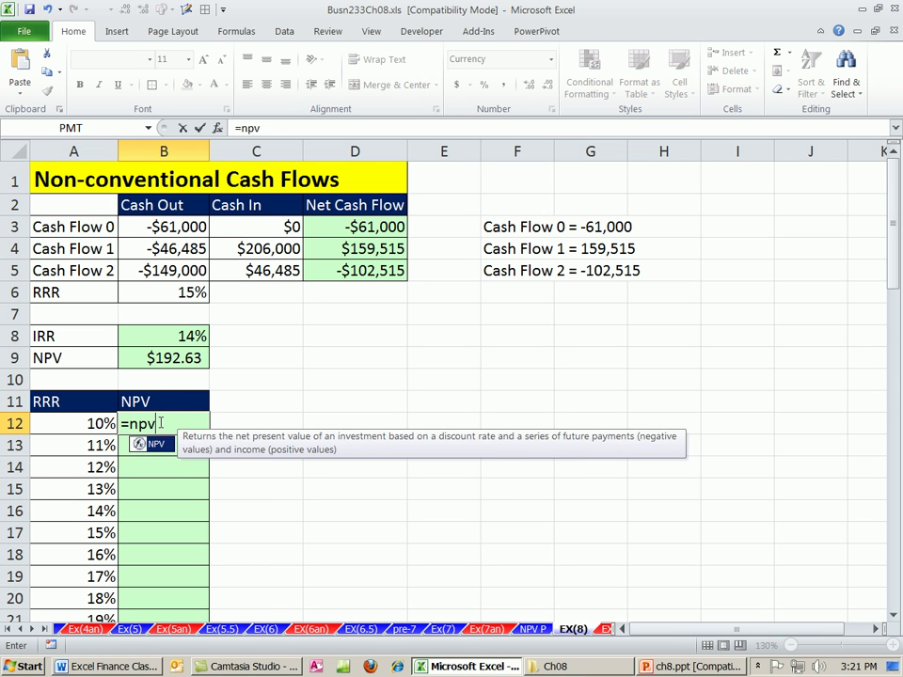
pyautogui.press('Tab')
pyautogui.click(100, 424)
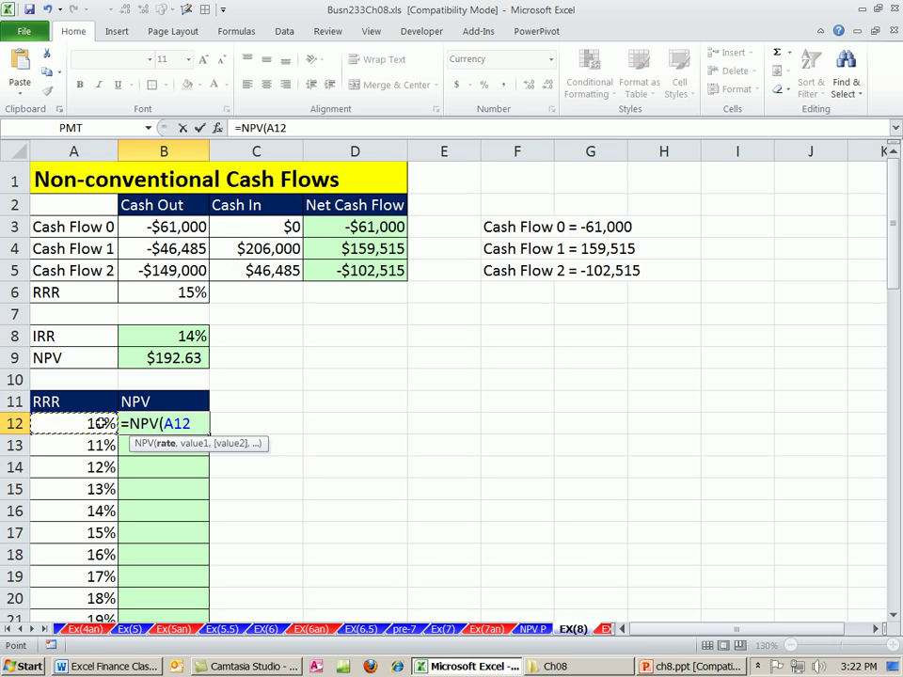
pyautogui.write(',')
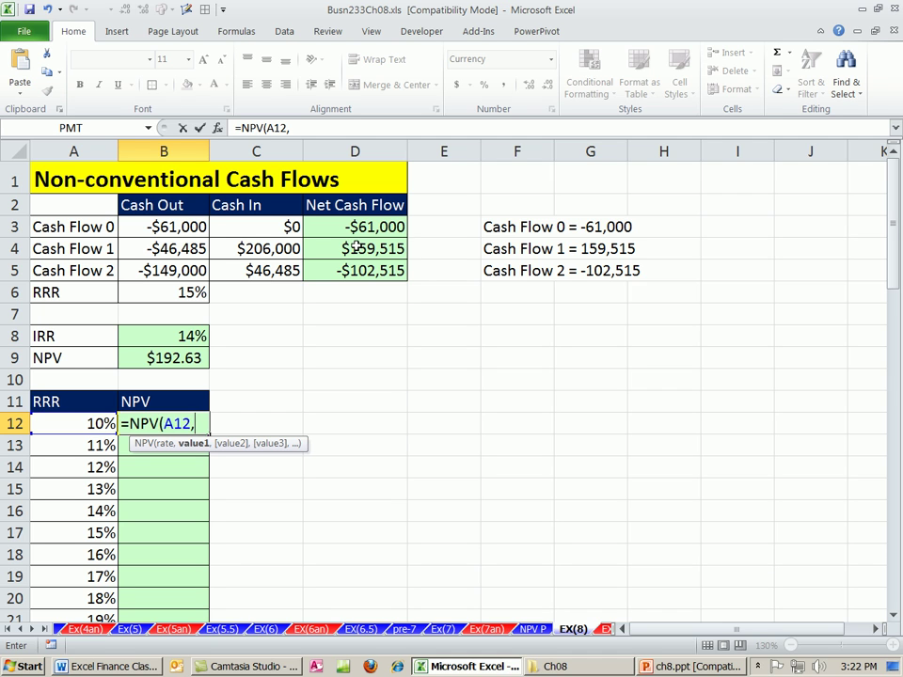
pyautogui.moveTo(355, 247); pyautogui.dragTo(358, 269)
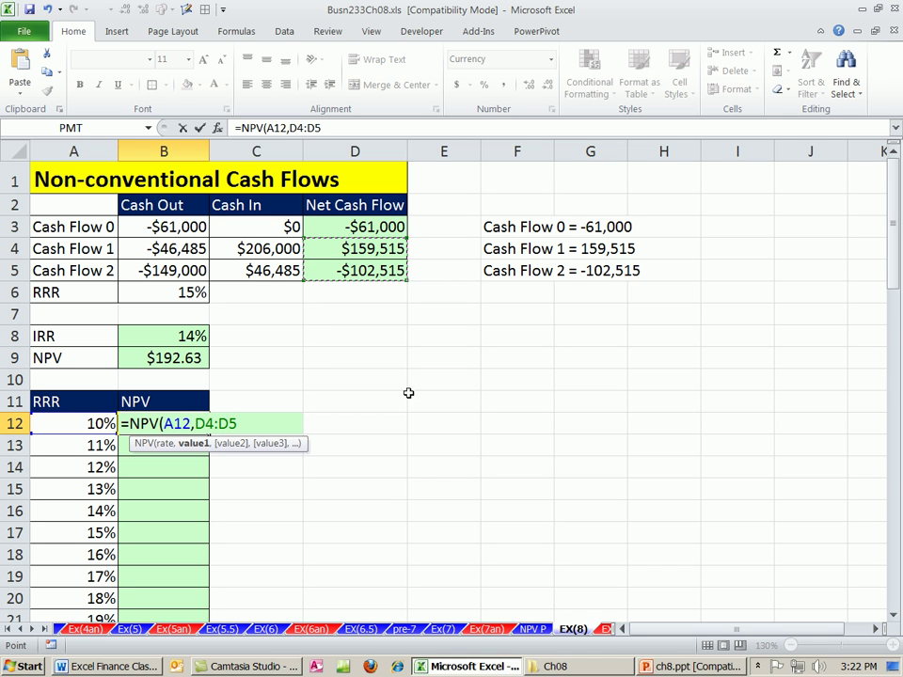
pyautogui.press('F4')
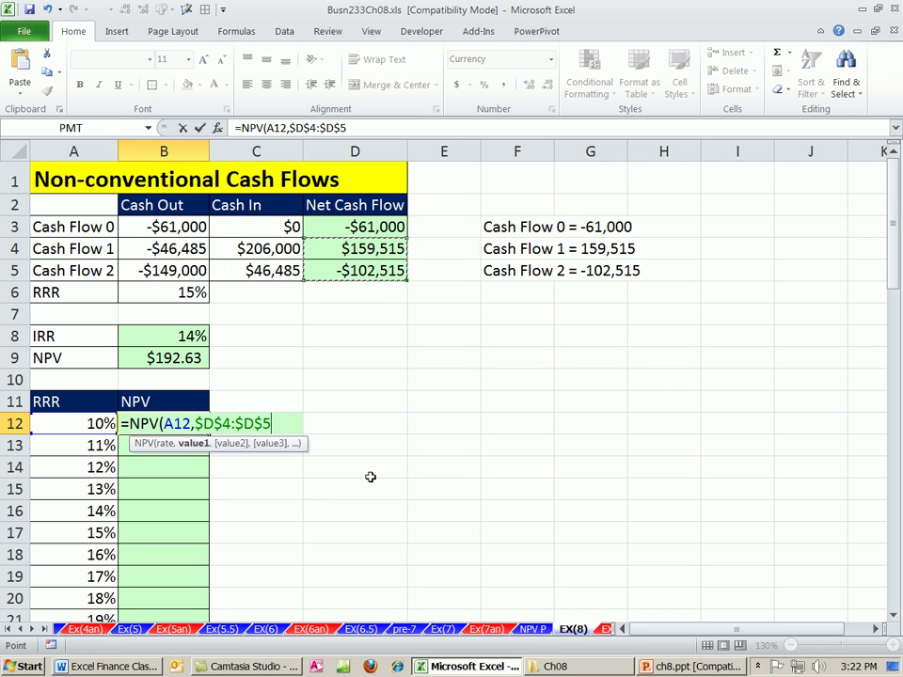
pyautogui.write(')+')
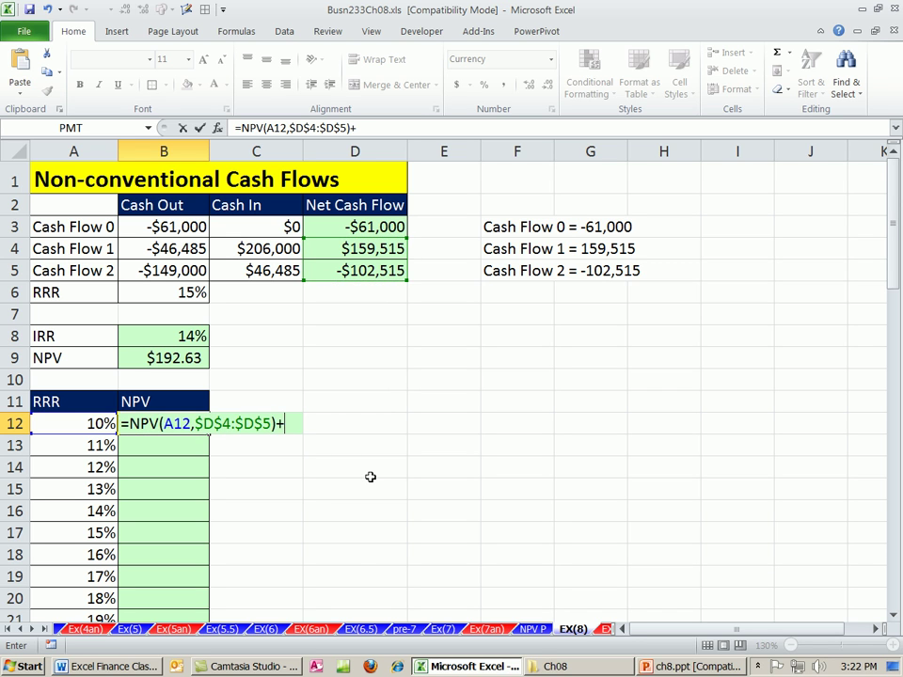
pyautogui.click(390, 227)
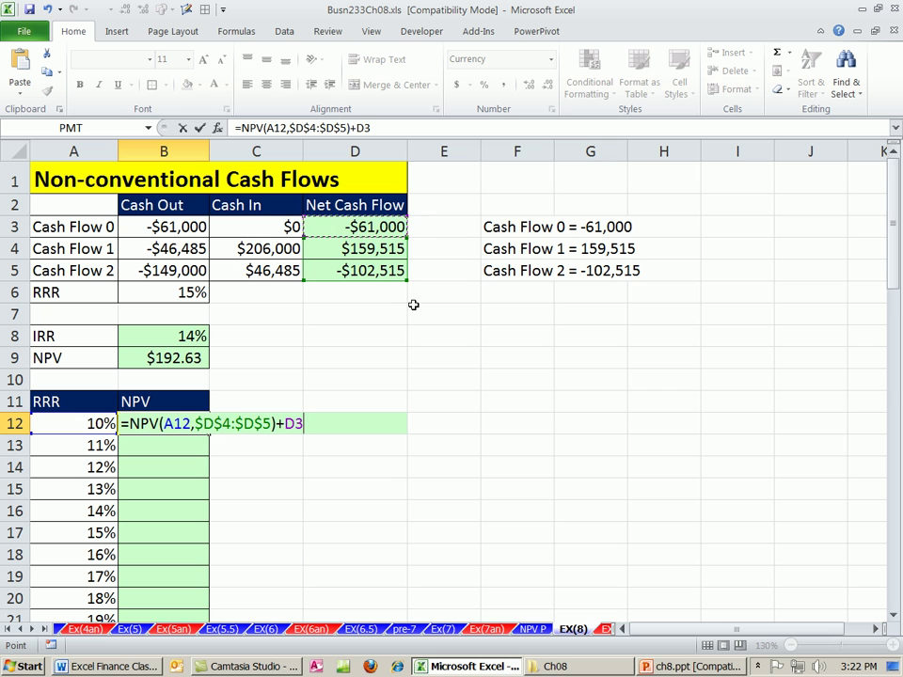
pyautogui.press('F4')
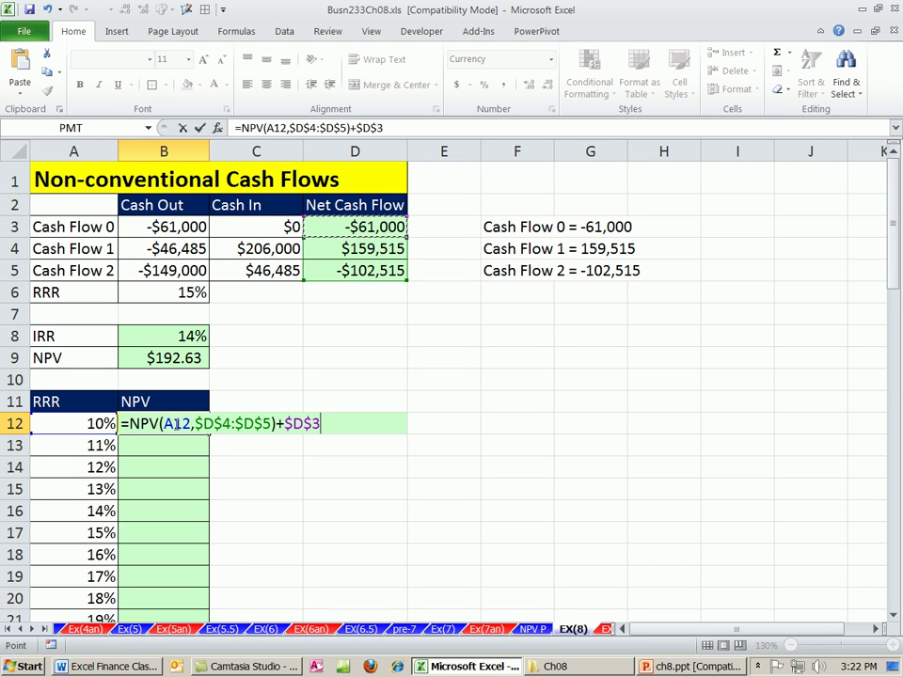
pyautogui.hotkey('ctrl', 'Return')
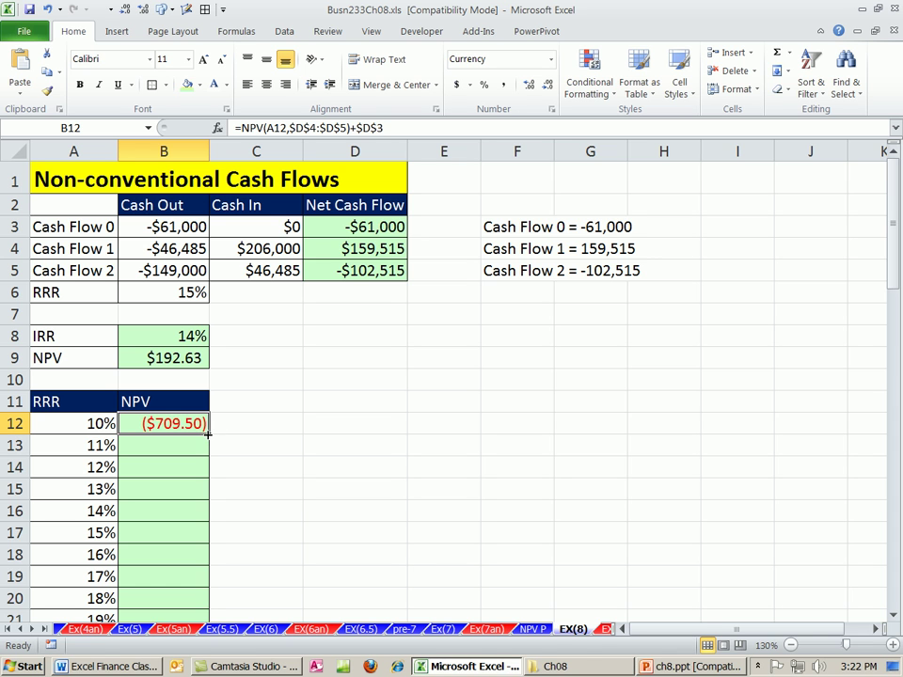
# - Fill the B12 formula down the NPV column for every listed rate and look through the results
pyautogui.doubleClick(207, 435)
pyautogui.scroll(-5, 210, 465)
pyautogui.scroll(-8, 211, 483)
pyautogui.scroll(8, 206, 496)
pyautogui.scroll(4, 207, 503)
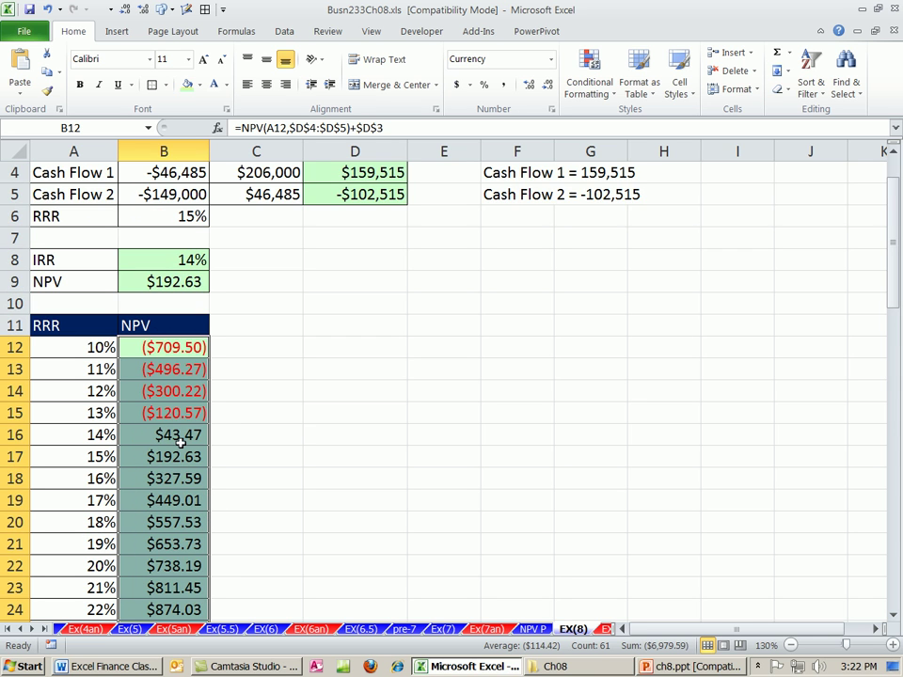
pyautogui.scroll(-12, 181, 441)
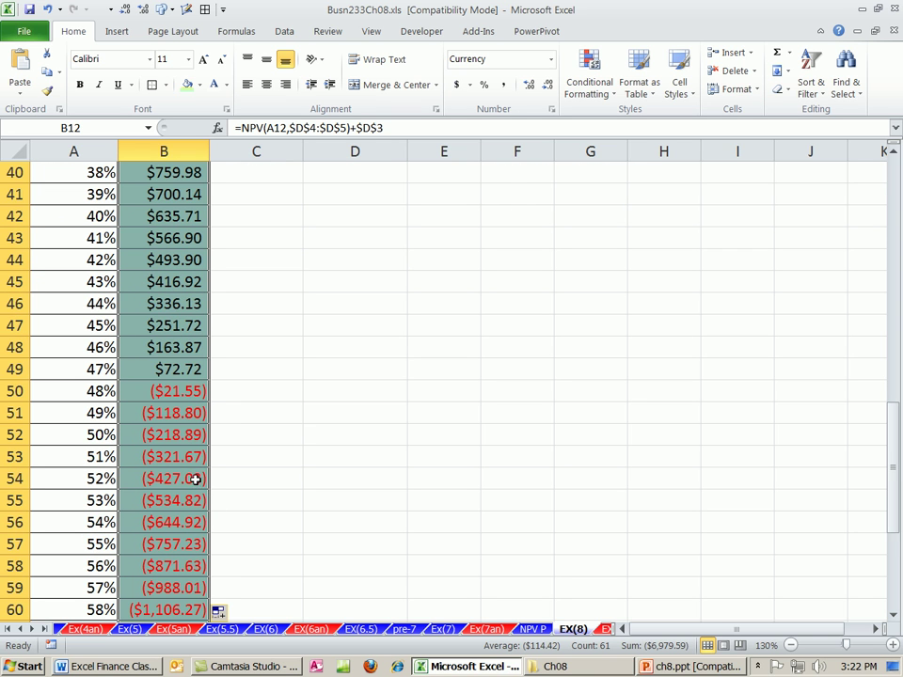
pyautogui.scroll(13, 195, 478)
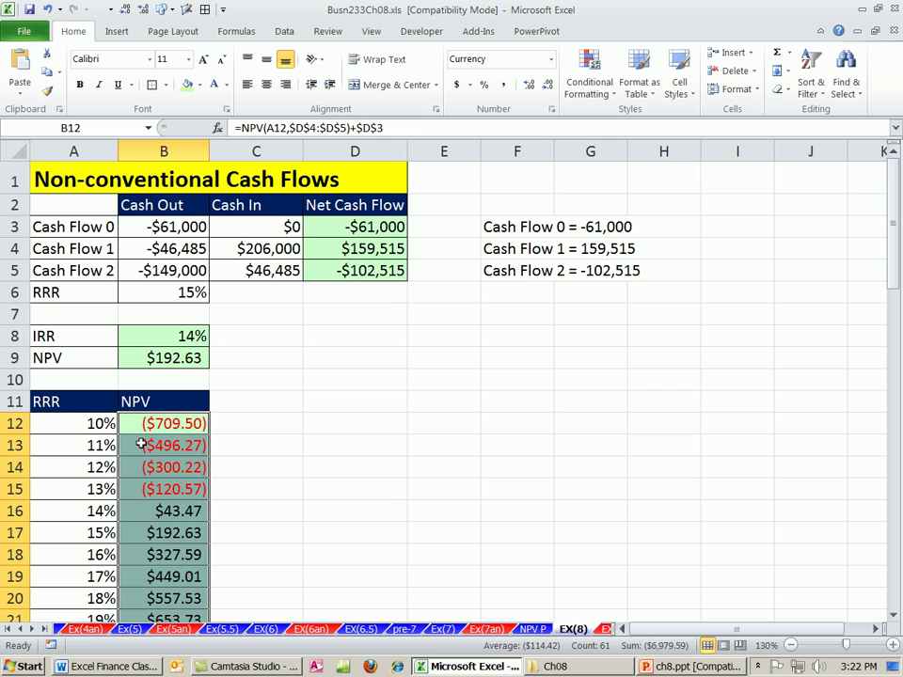
# - Insert a scatter chart with smooth lines and no markers from the whole RRR and NPV table
pyautogui.click(141, 445)
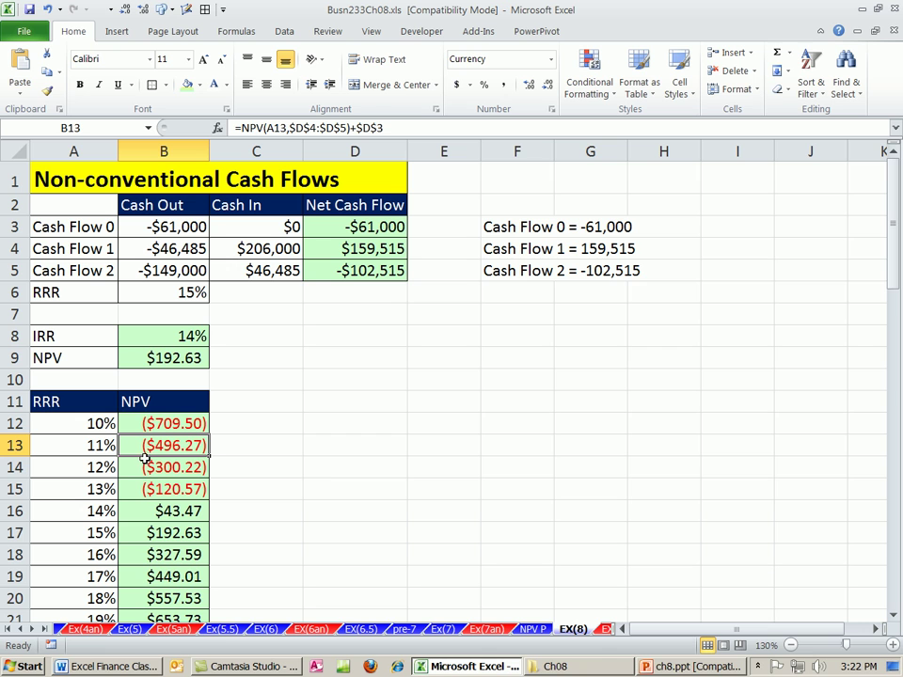
pyautogui.hotkey('ctrl', 'a')
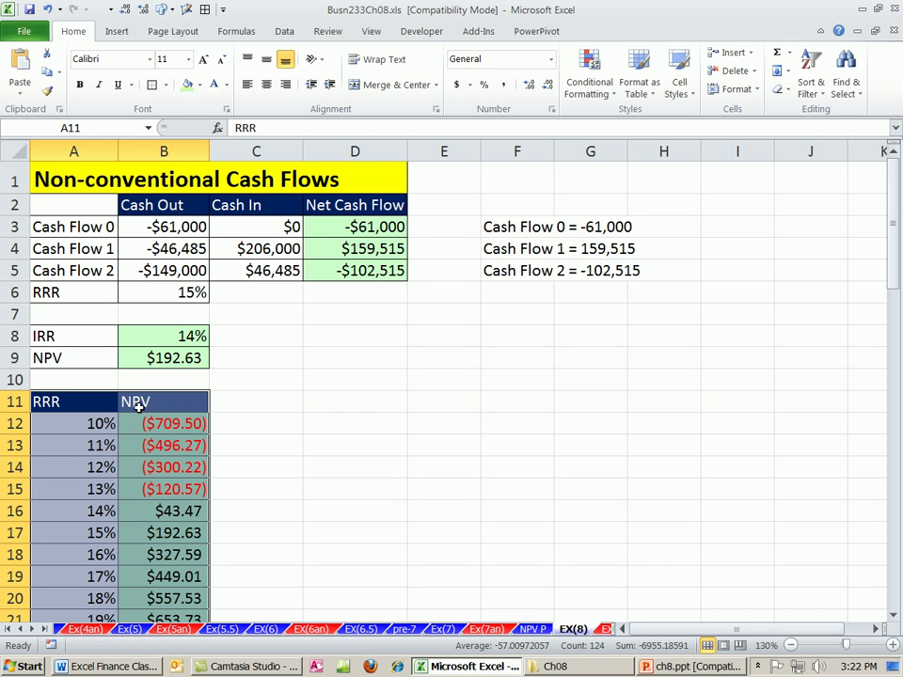
pyautogui.click(116, 31)
pyautogui.click(433, 84)
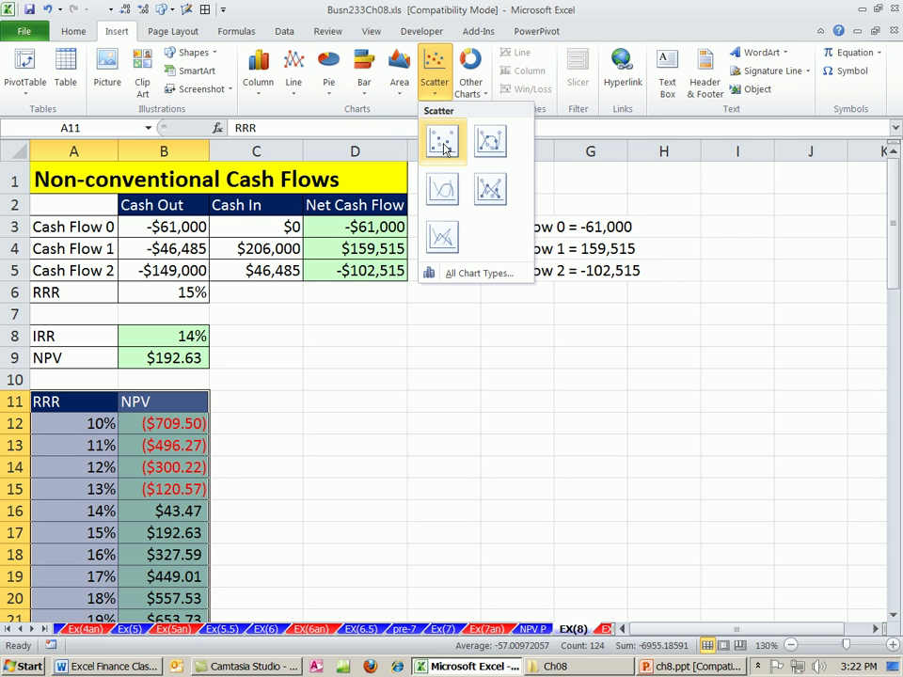
pyautogui.click(448, 192)
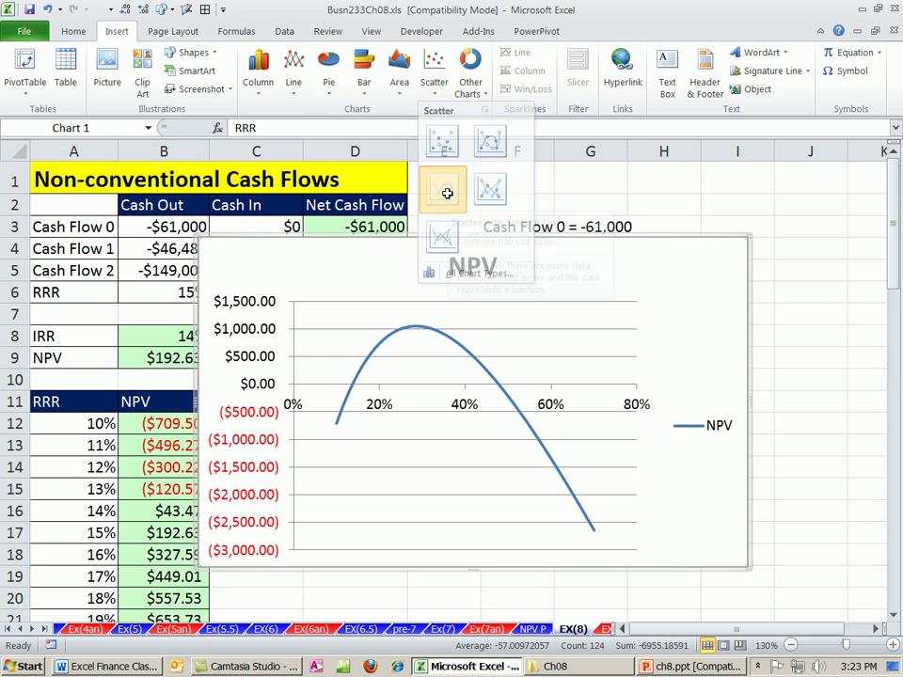
# - Shrink the NPV chart and place it beside the rate table, below the cash flow data
pyautogui.moveTo(409, 238); pyautogui.dragTo(465, 280)
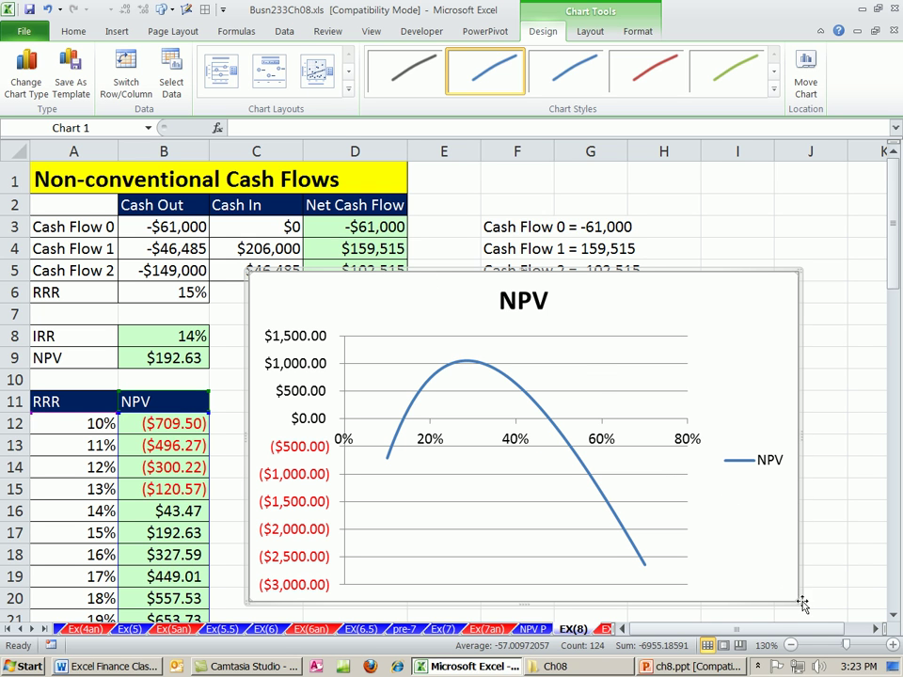
pyautogui.moveTo(801, 602); pyautogui.dragTo(694, 538)
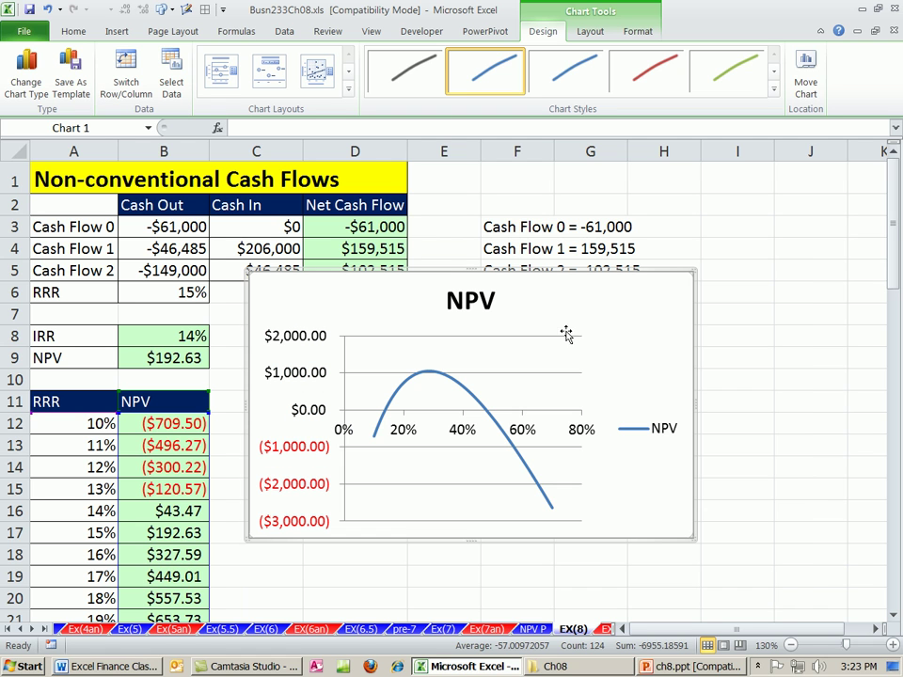
pyautogui.moveTo(462, 270); pyautogui.dragTo(481, 342)
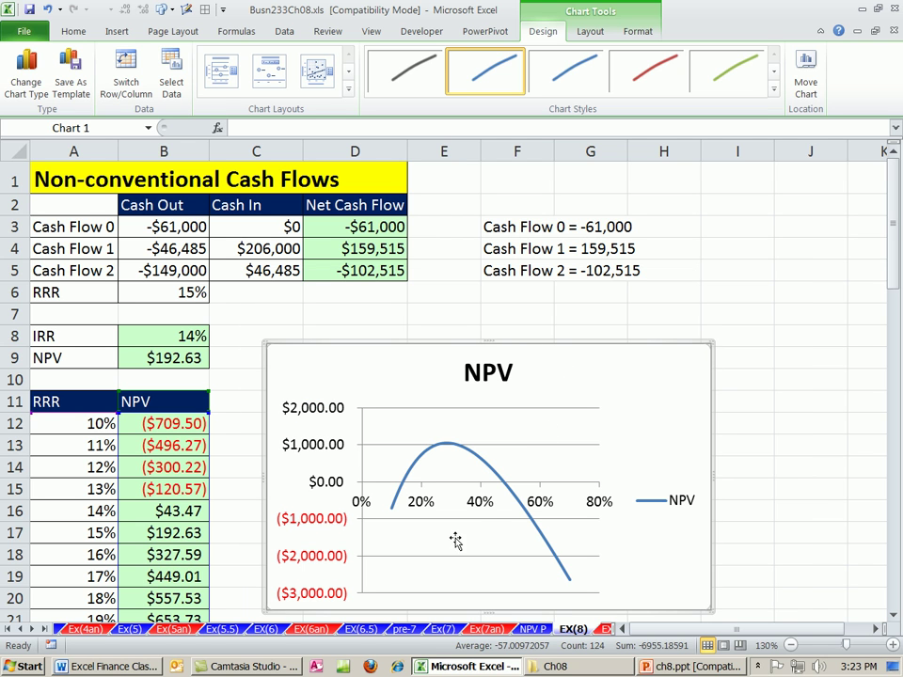
# - Delete the legend and the chart title from the NPV chart
pyautogui.click(671, 510)
pyautogui.press('Delete')
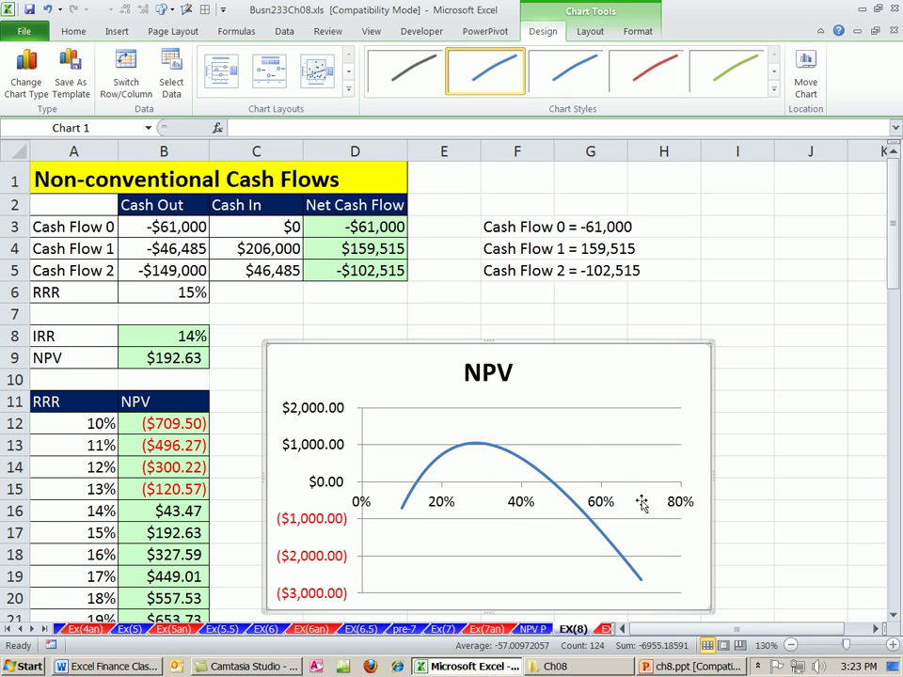
pyautogui.click(502, 387)
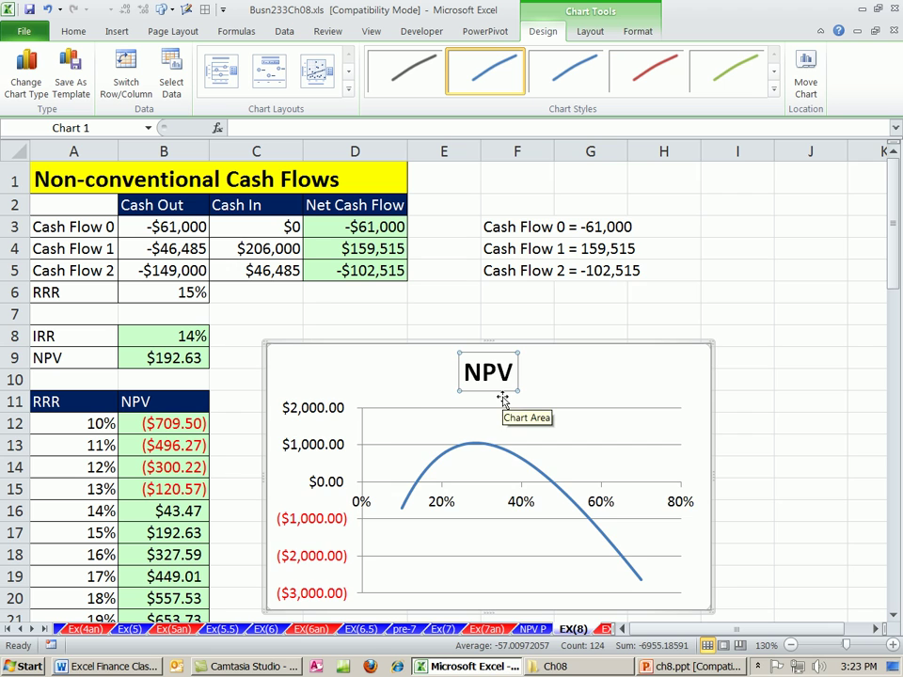
pyautogui.press('Delete')
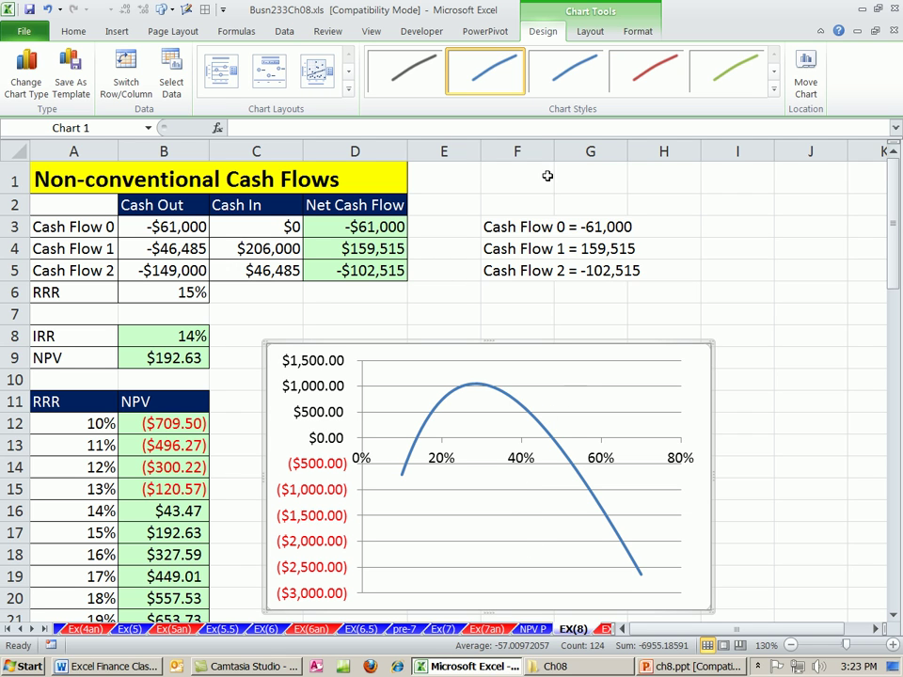
# - Add a rotated vertical axis title reading NPV to the chart
pyautogui.click(599, 33)
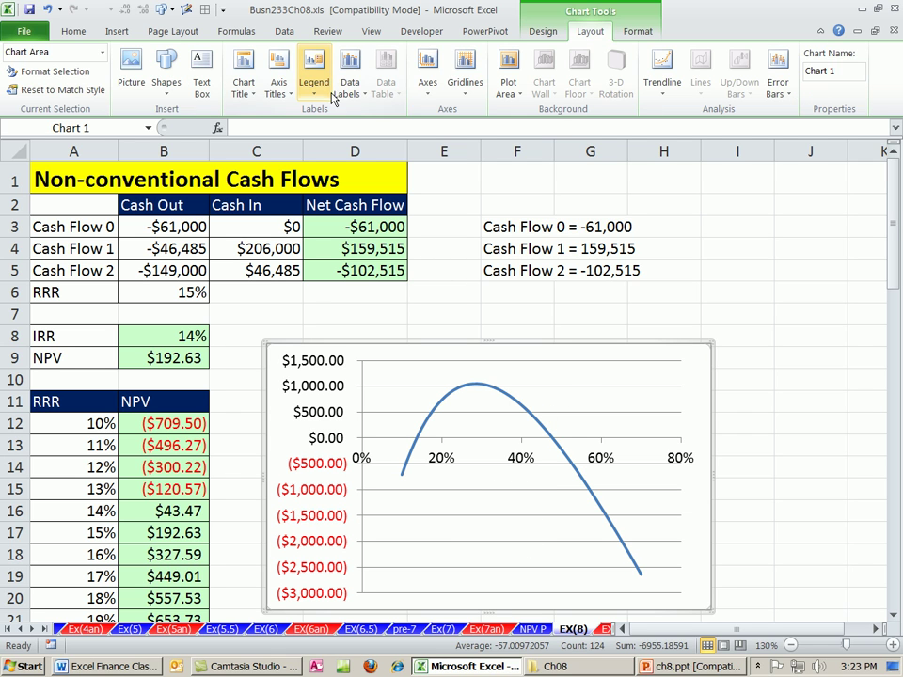
pyautogui.click(291, 98)
pyautogui.moveTo(319, 130)
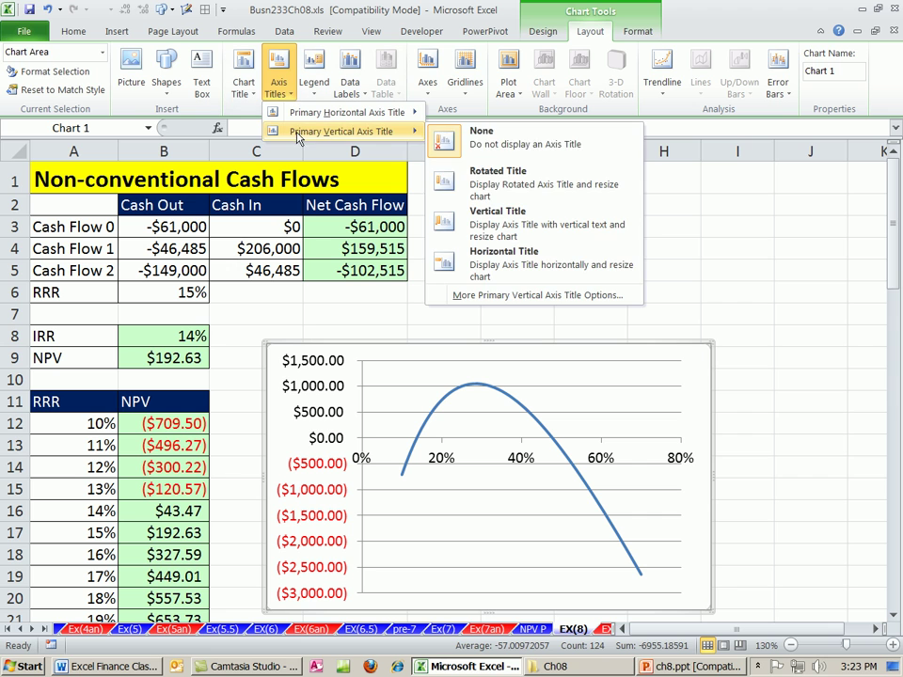
pyautogui.click(446, 186)
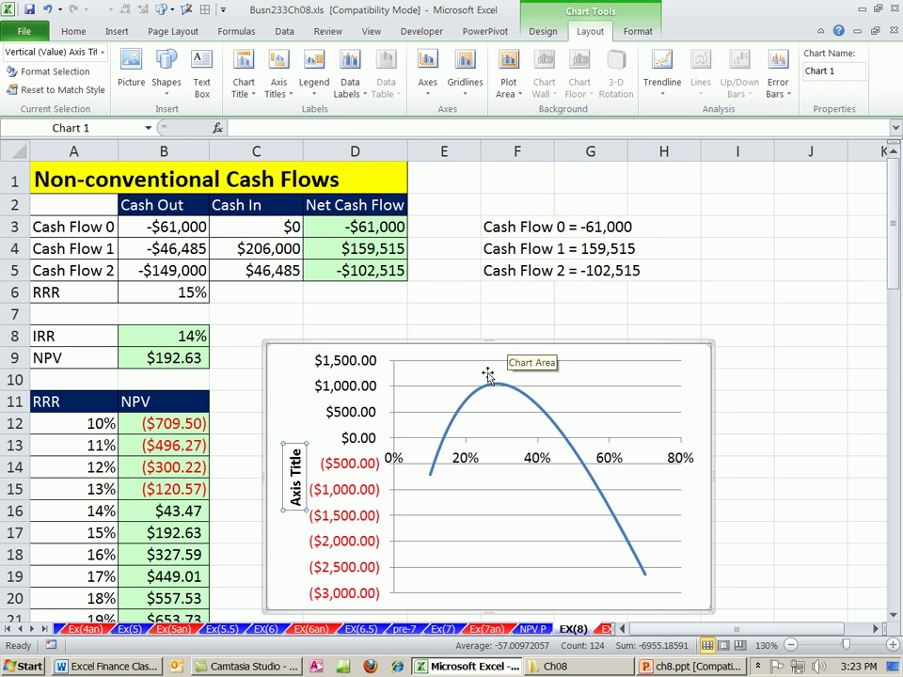
pyautogui.write('NPV')
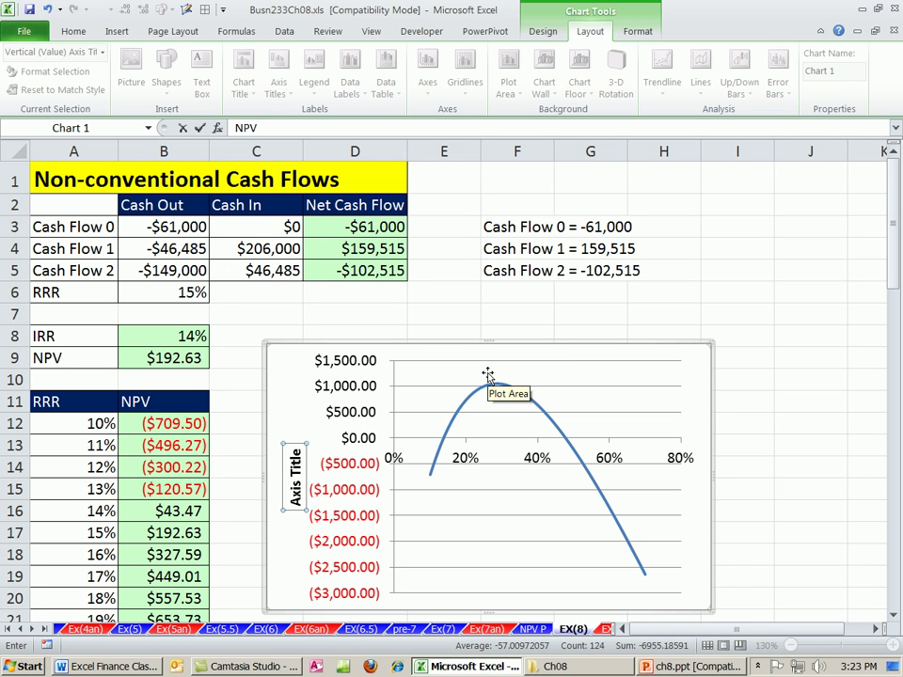
pyautogui.press('Return')
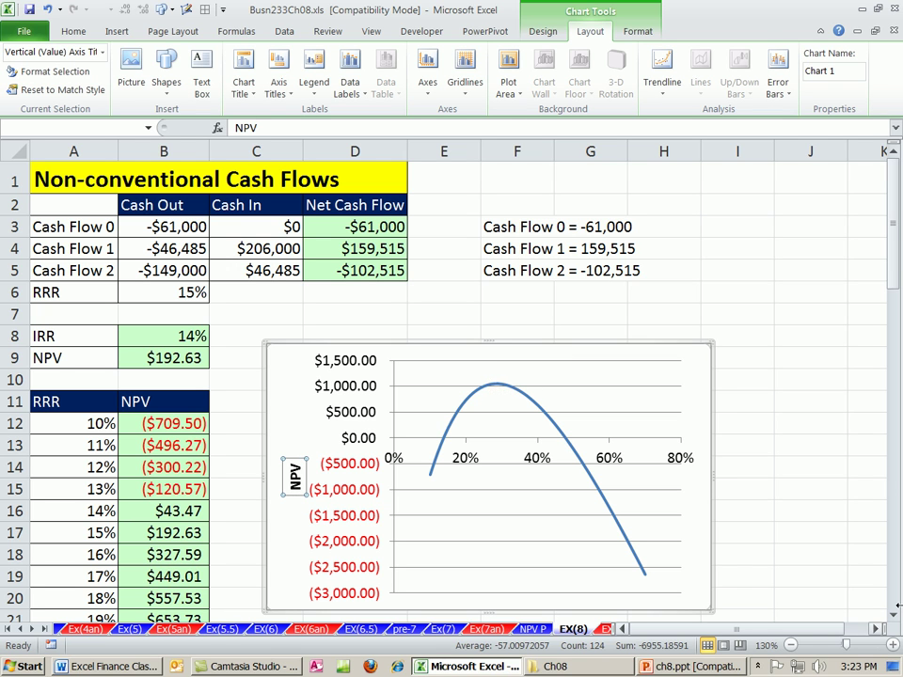
# - Add a horizontal axis title reading RRR (Discount) below the chart's axis
pyautogui.click(278, 88)
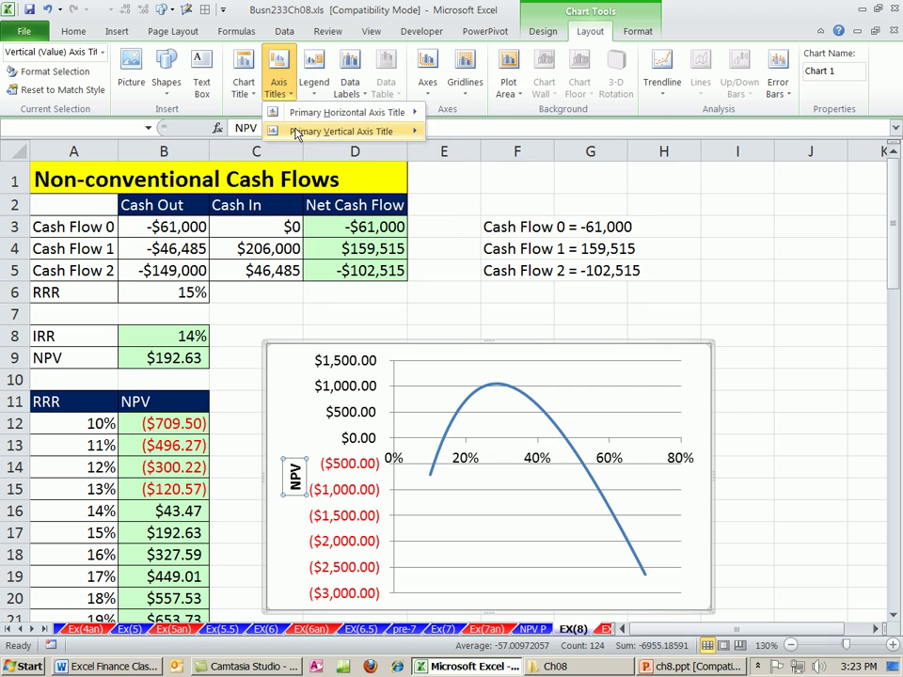
pyautogui.moveTo(353, 111)
pyautogui.click(450, 171)
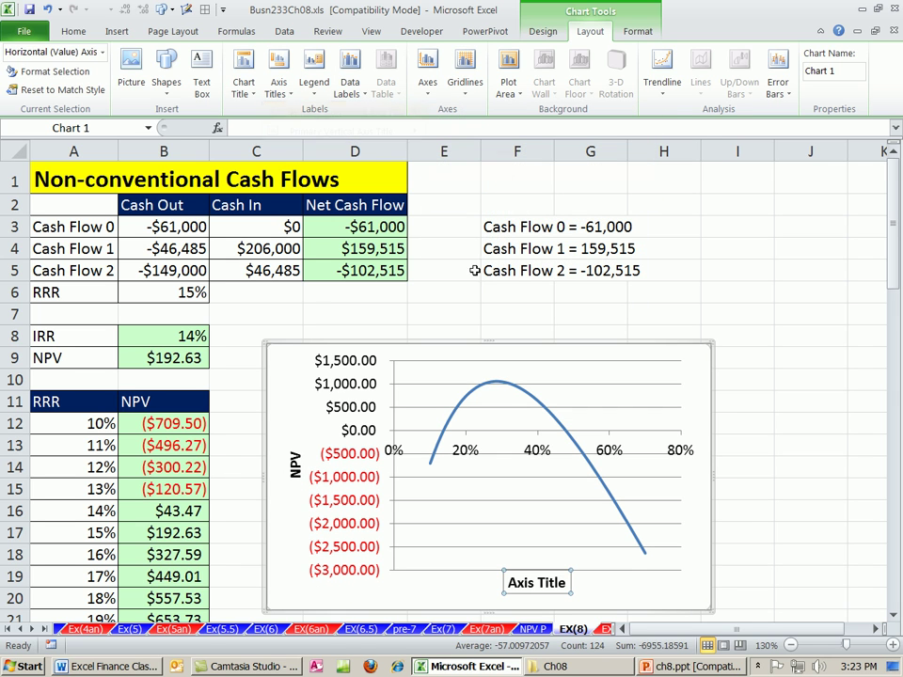
pyautogui.write('RRR')
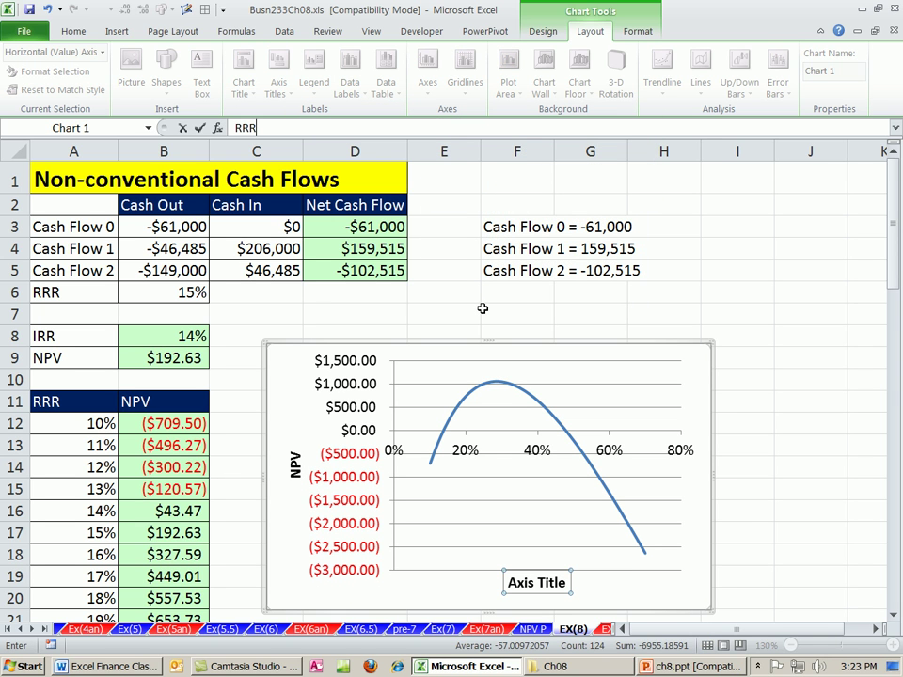
pyautogui.write(' (Discount')
pyautogui.press('Return')
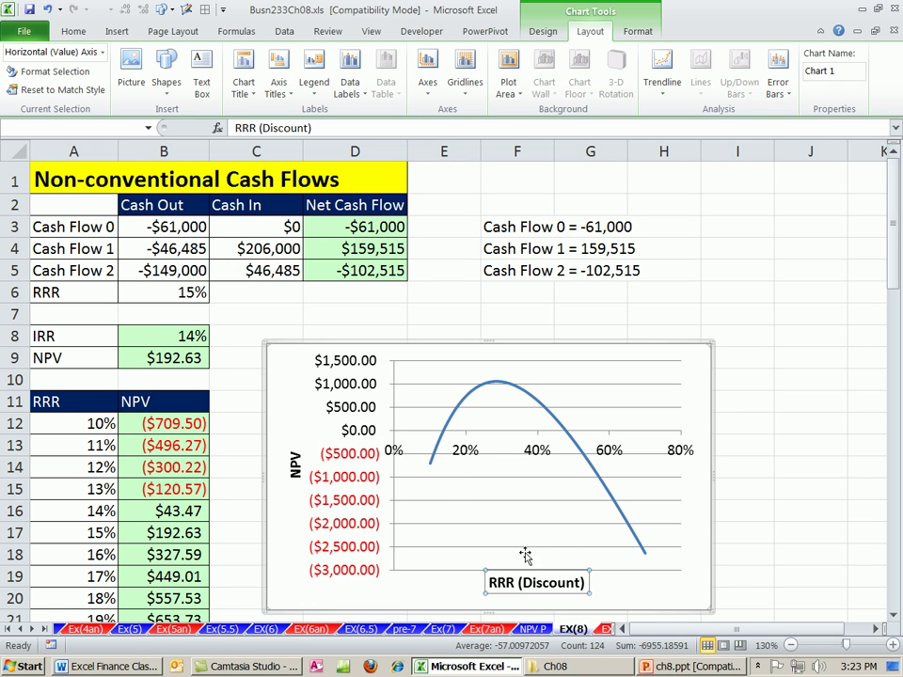
# - Inspect where the NPV curve crosses zero and check the NPV and IRR formulas in B9 and B8
pyautogui.moveTo(565, 437)
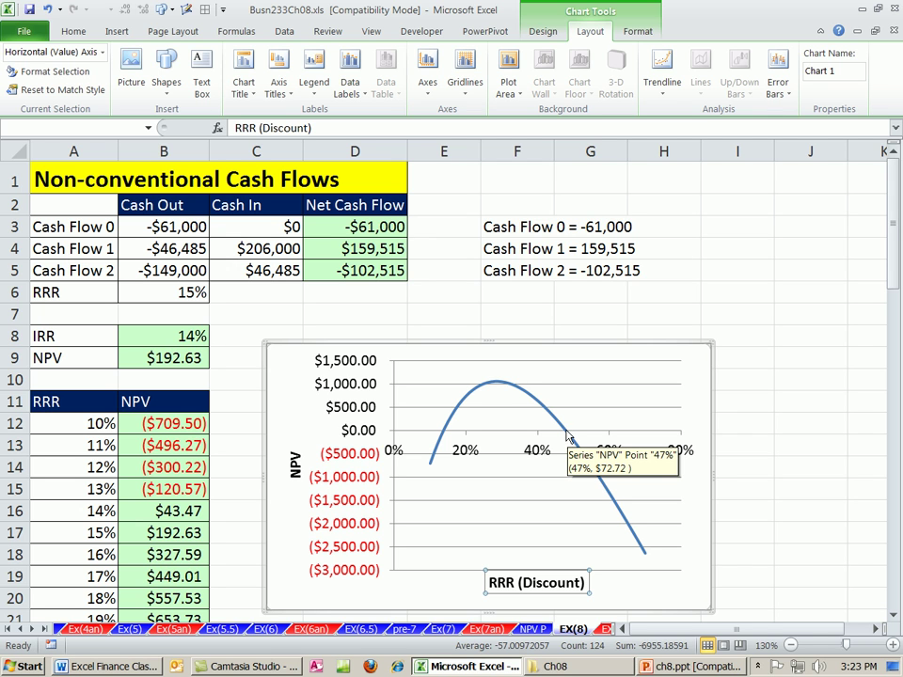
pyautogui.moveTo(448, 437)
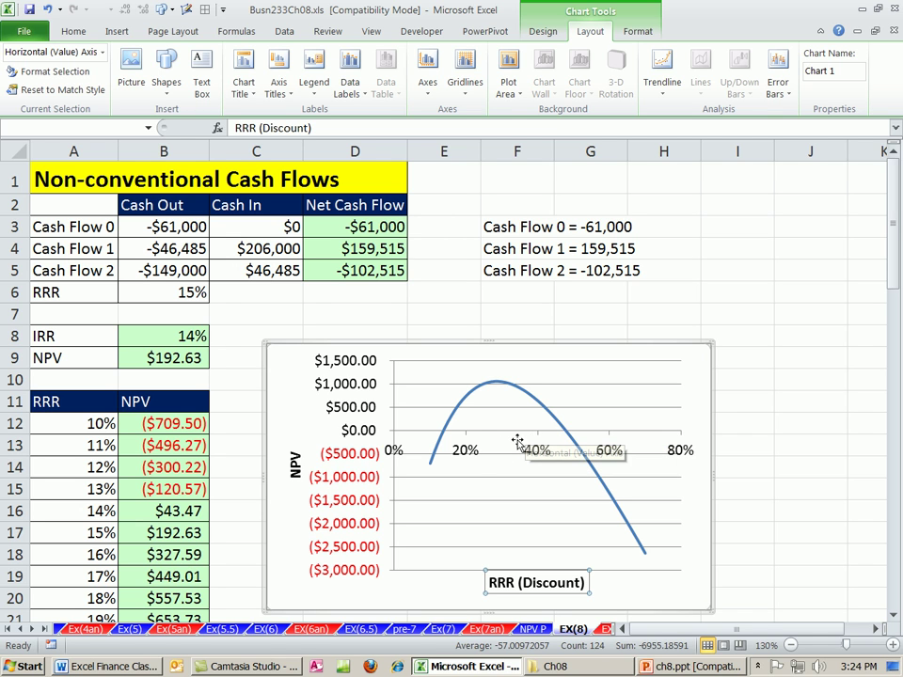
pyautogui.doubleClick(197, 355)
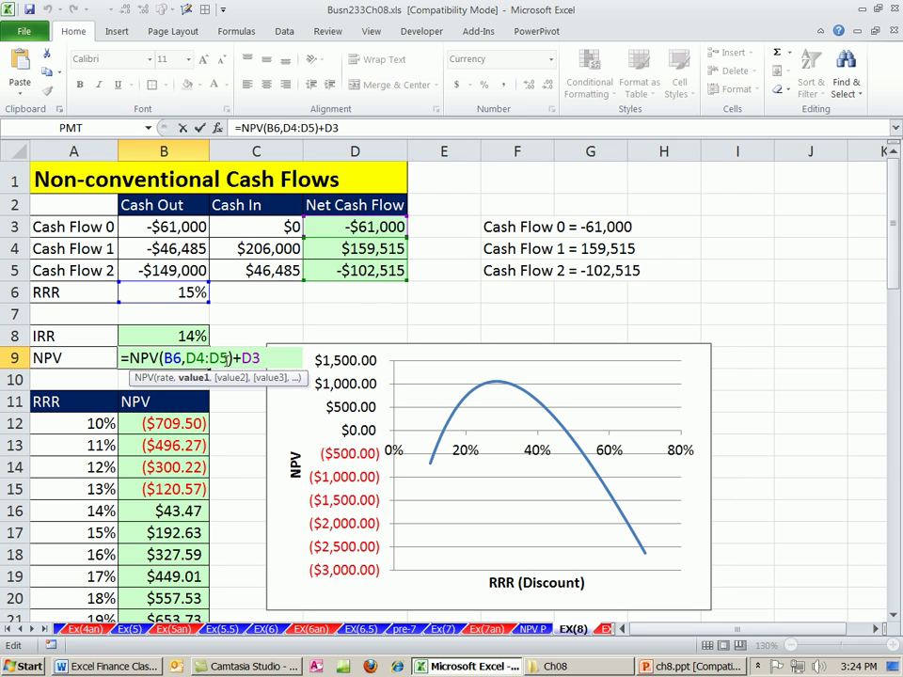
pyautogui.hotkey('ctrl', 'Return')
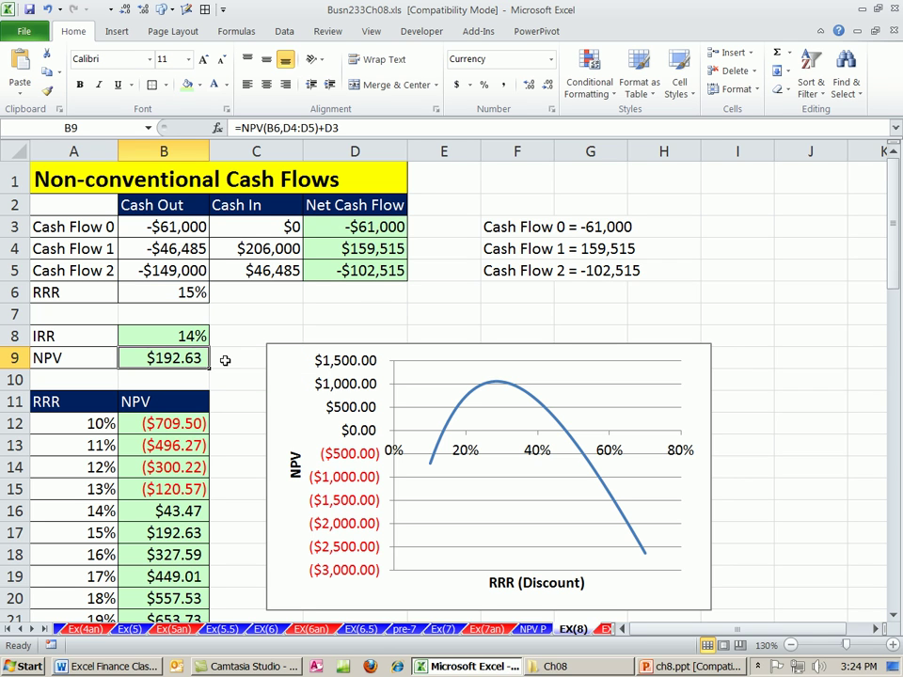
pyautogui.click(184, 343)
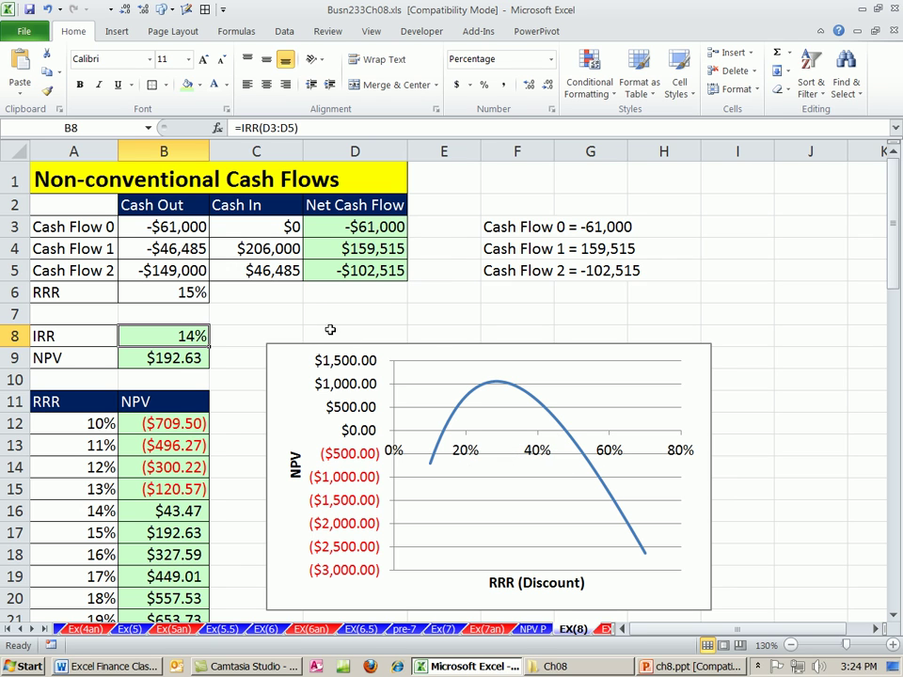
pyautogui.click(378, 318)
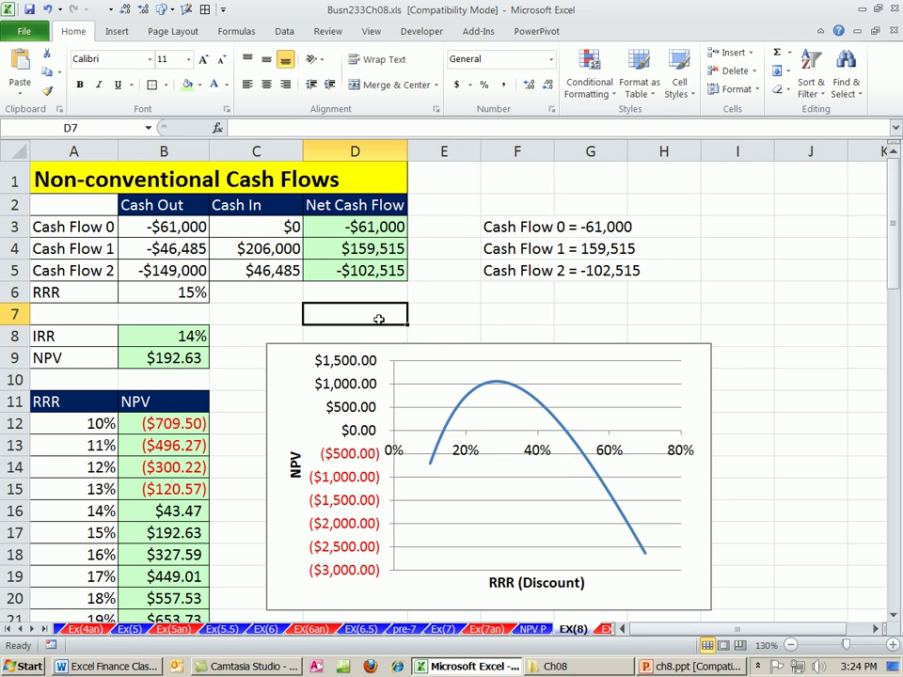